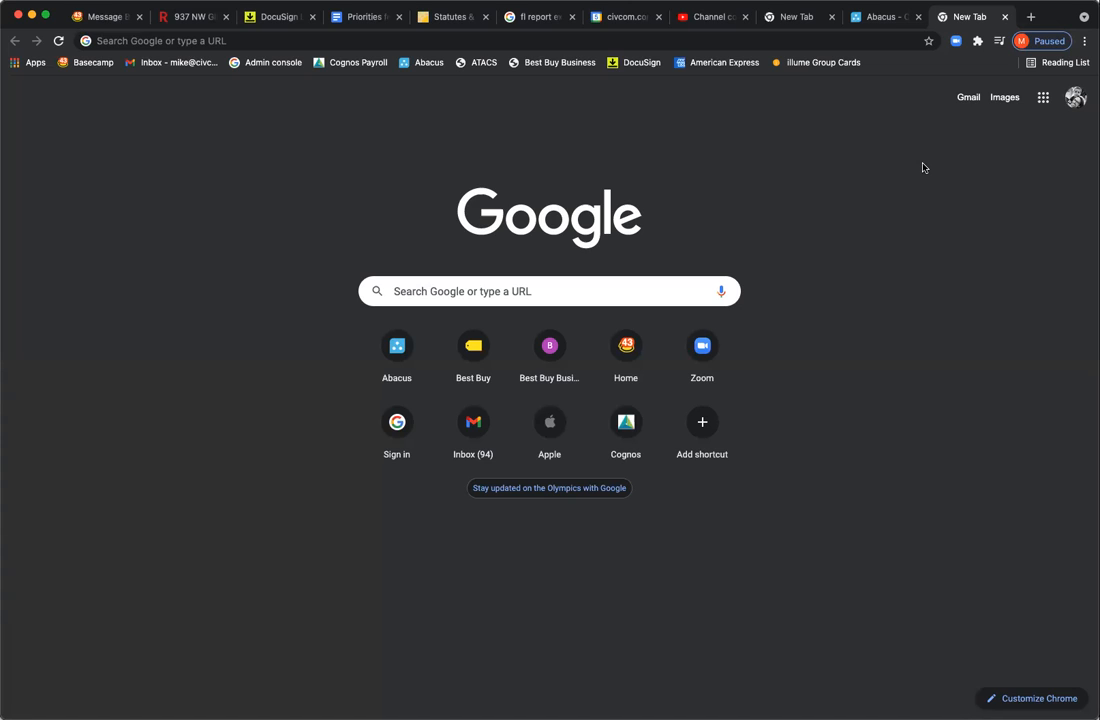
# Open Google Forms and create a new blank form
pyautogui.click(1042, 98)
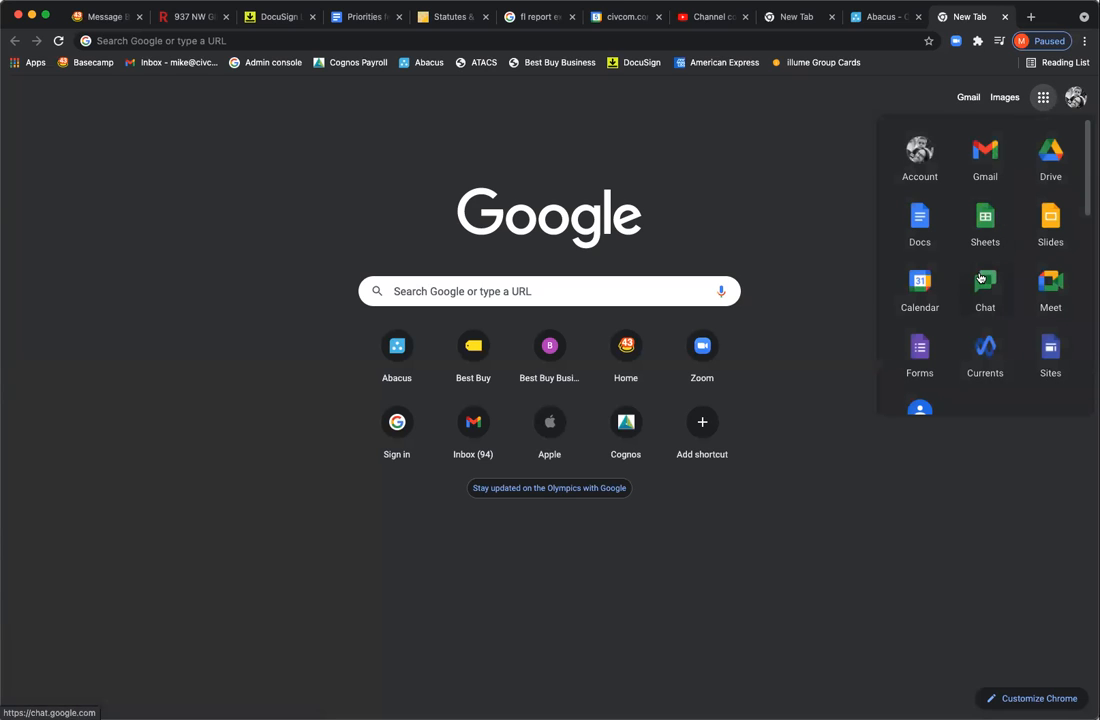
pyautogui.click(918, 358)
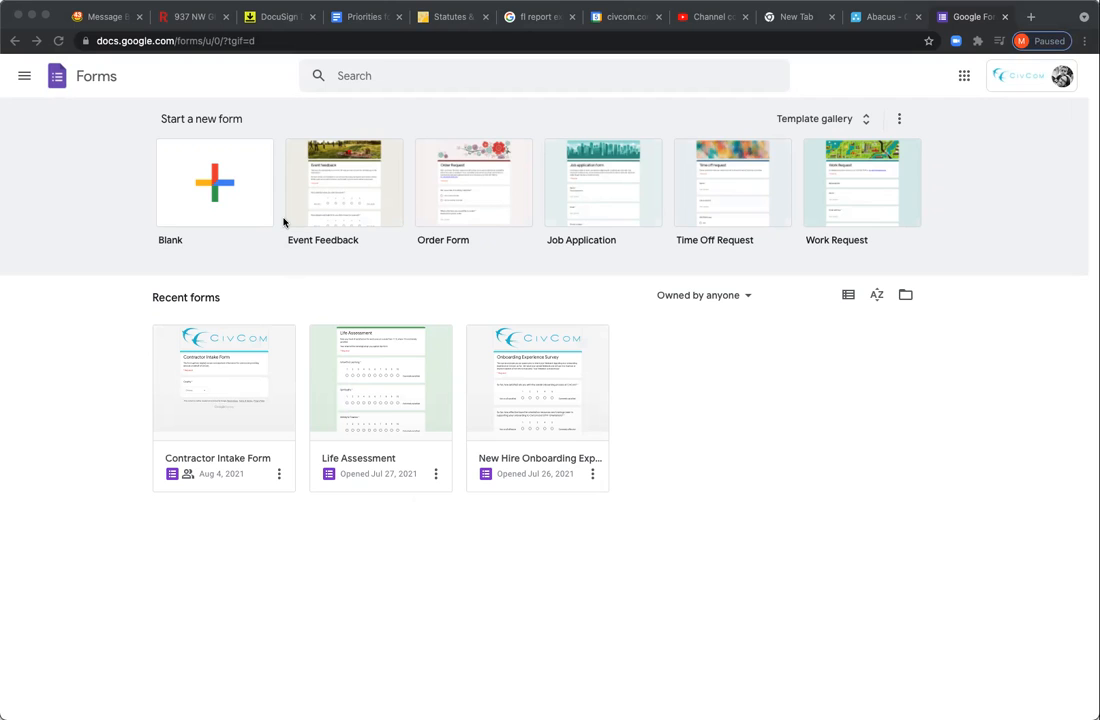
pyautogui.click(210, 187)
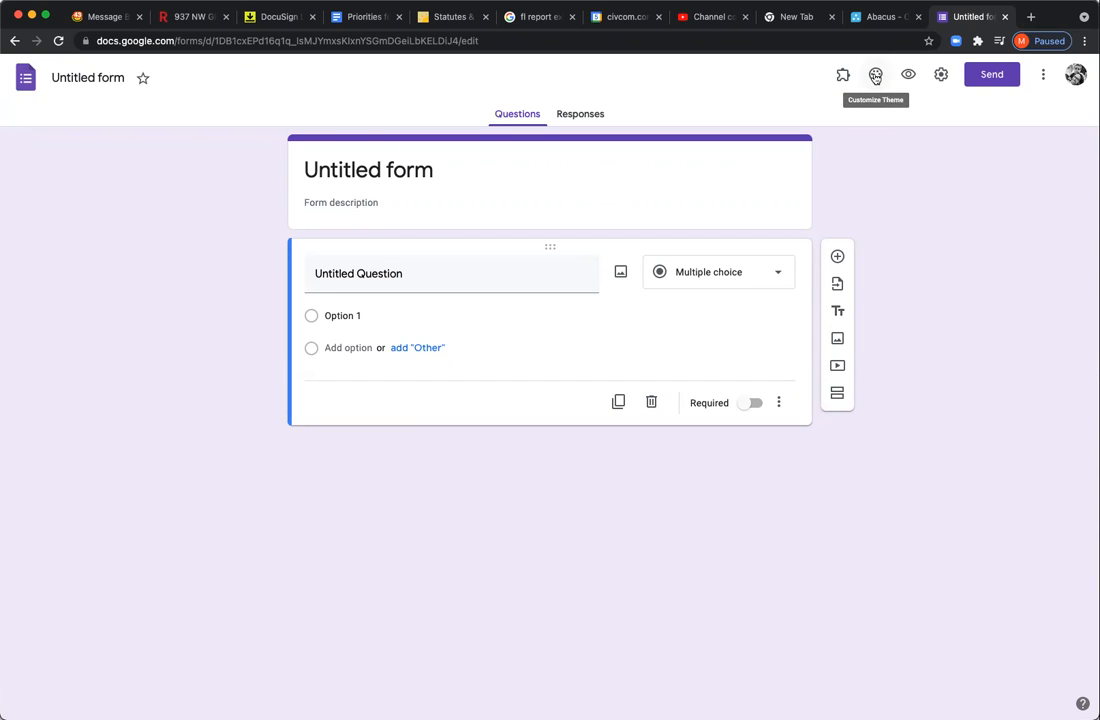
# Open the theme options and set a cyan theme color with the light gray background
pyautogui.click(875, 77)
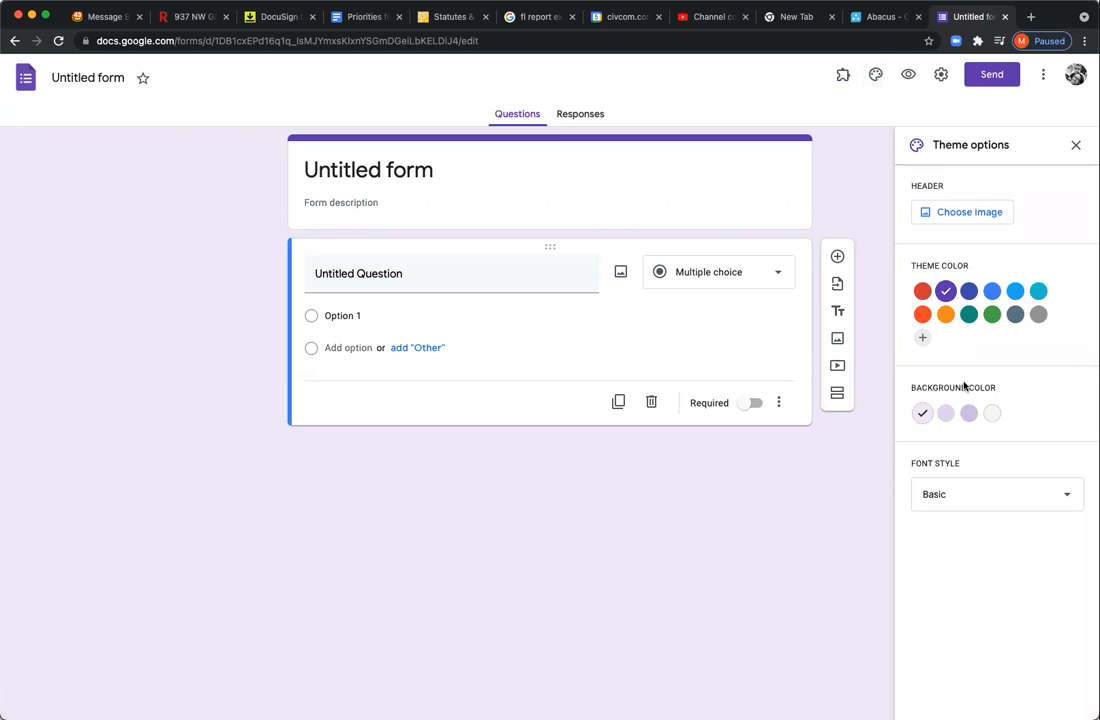
pyautogui.click(1039, 292)
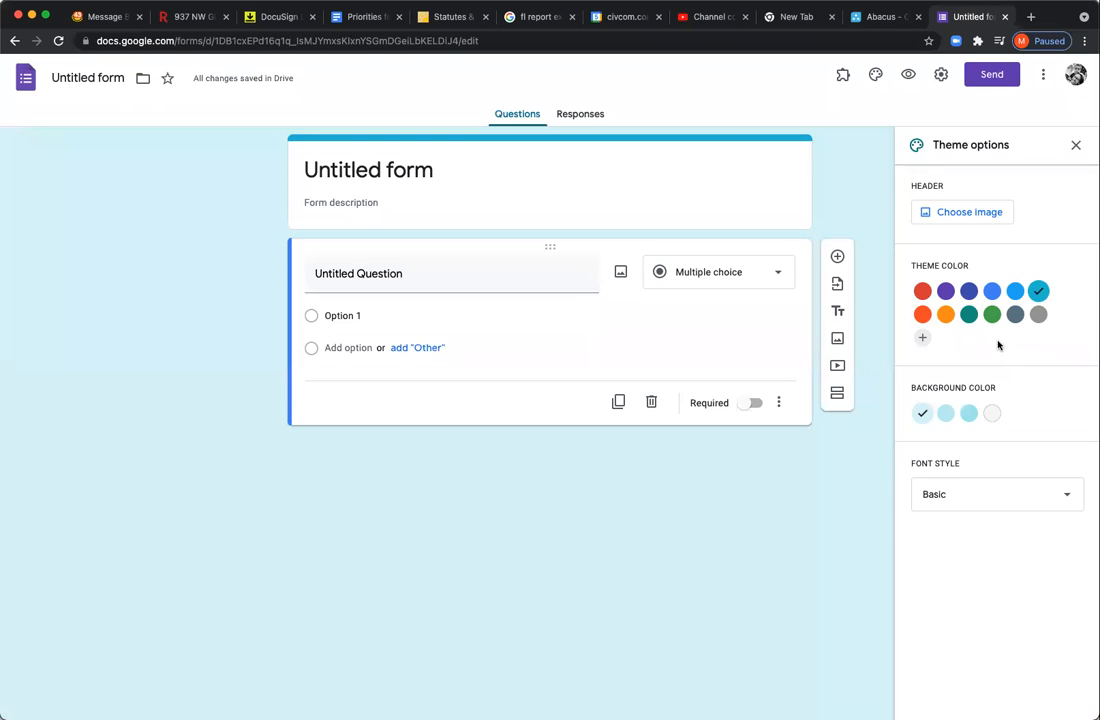
pyautogui.click(993, 419)
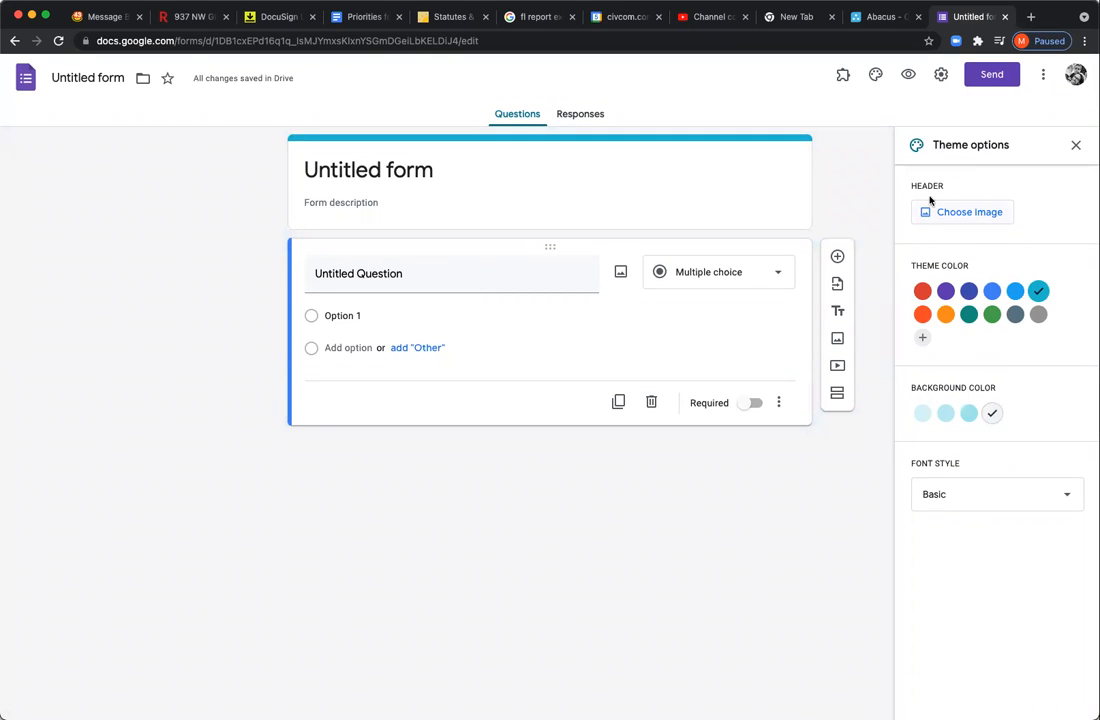
# Upload the CivCom logo as the form's header image and set the background color to light gray
pyautogui.click(963, 222)
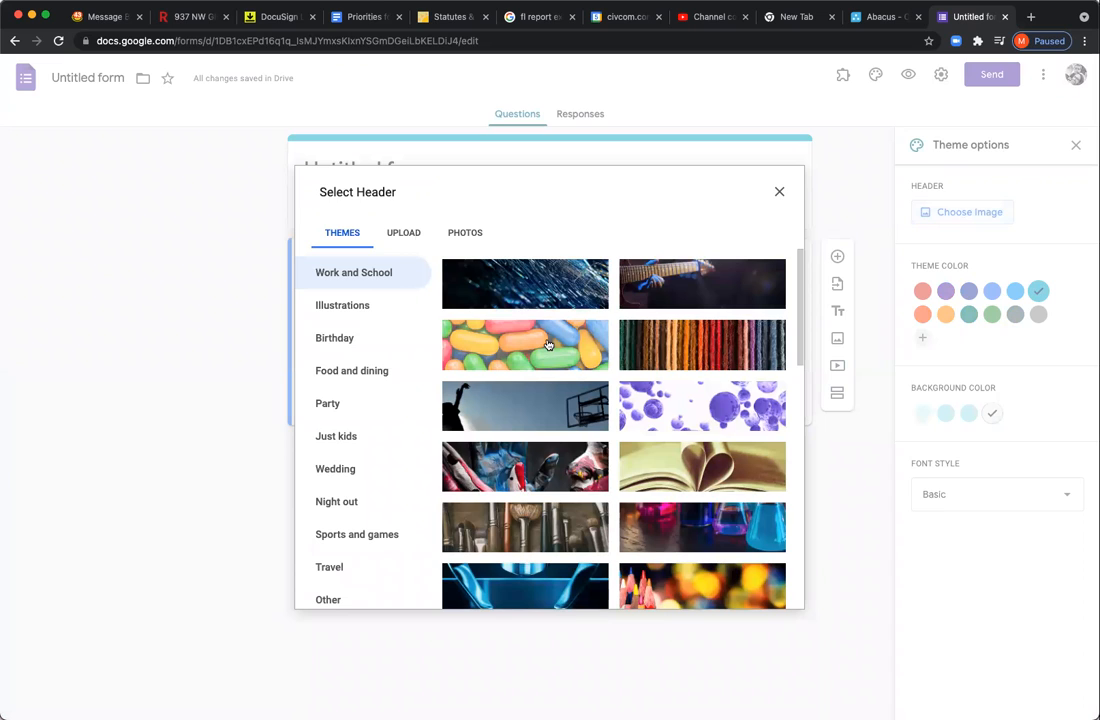
pyautogui.click(406, 236)
pyautogui.click(562, 474)
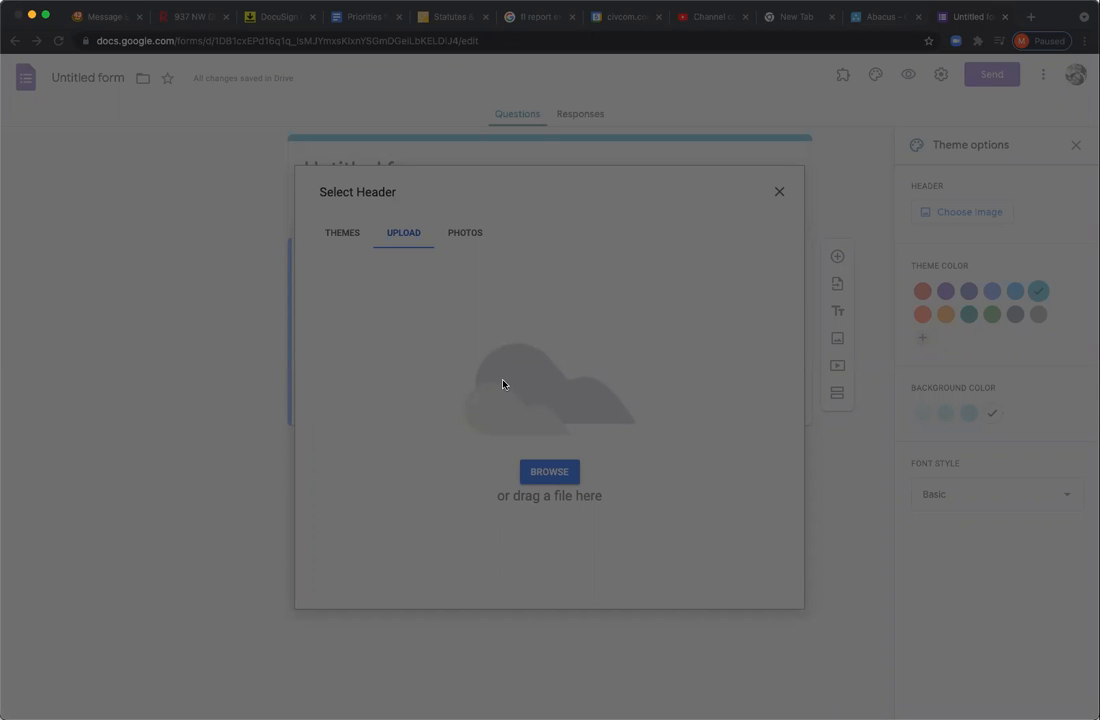
pyautogui.click(795, 495)
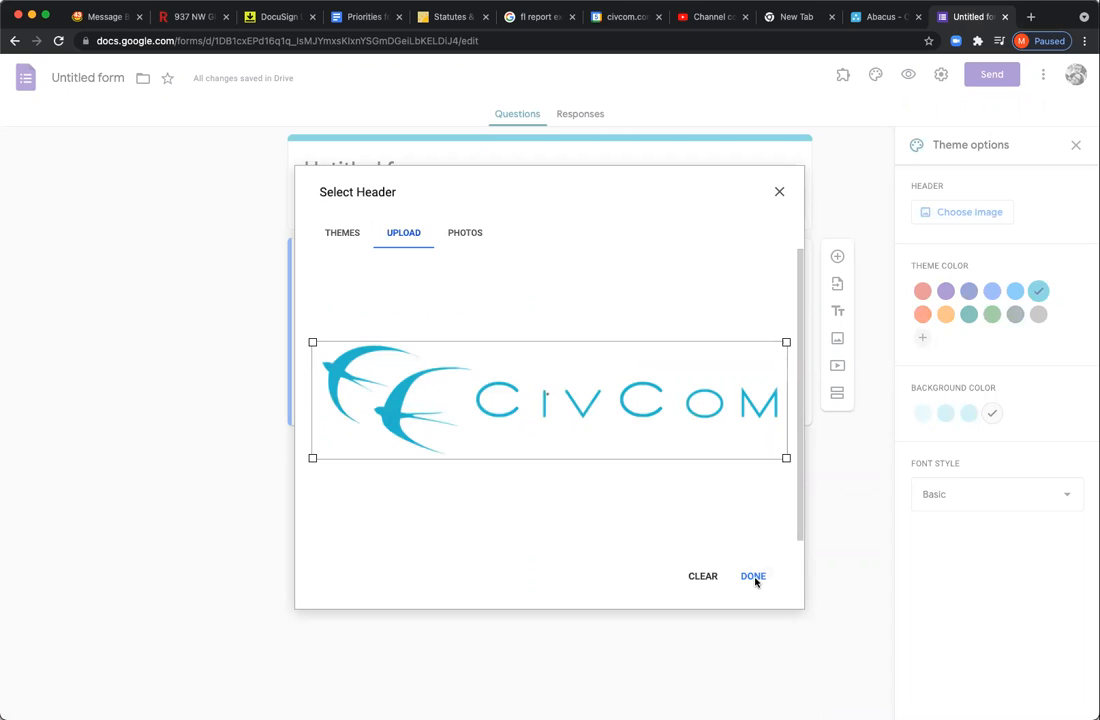
pyautogui.click(753, 577)
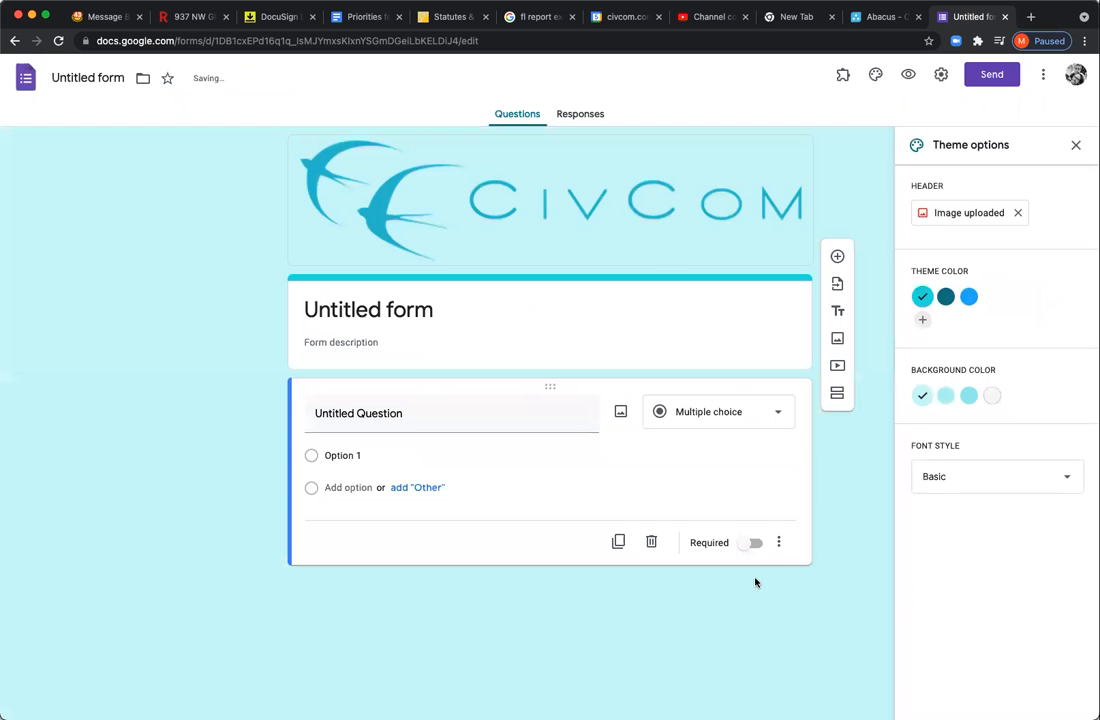
pyautogui.click(992, 396)
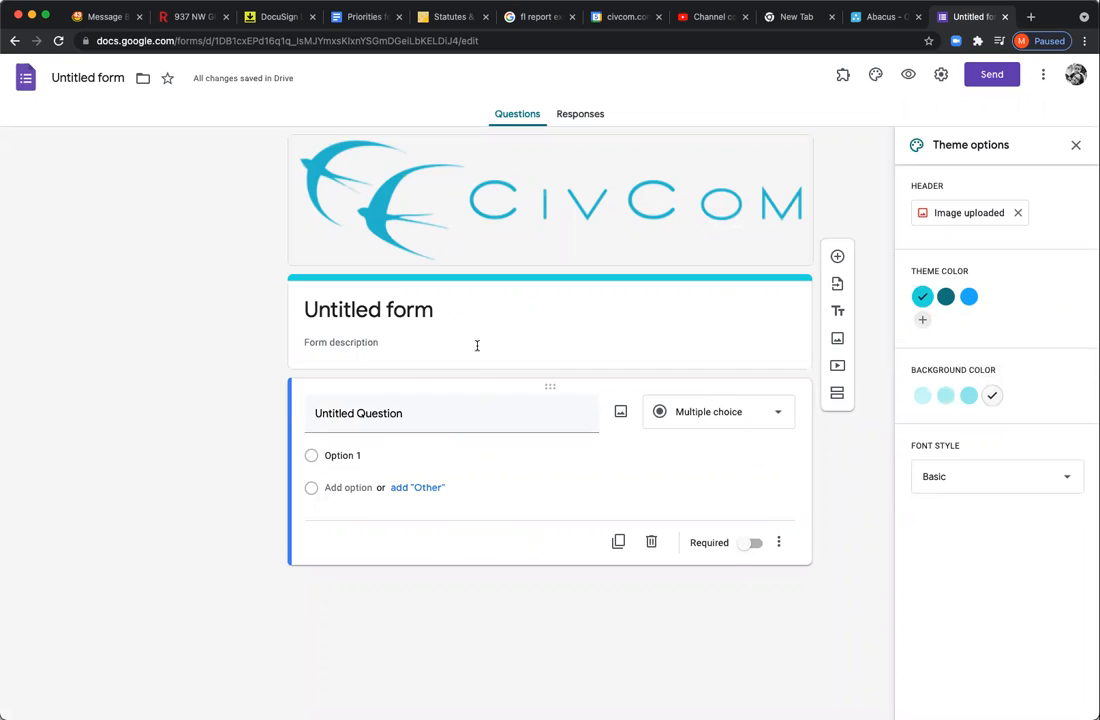
# Title the form "Partnership Meeting Sign-in Sheet"
pyautogui.click(386, 318)
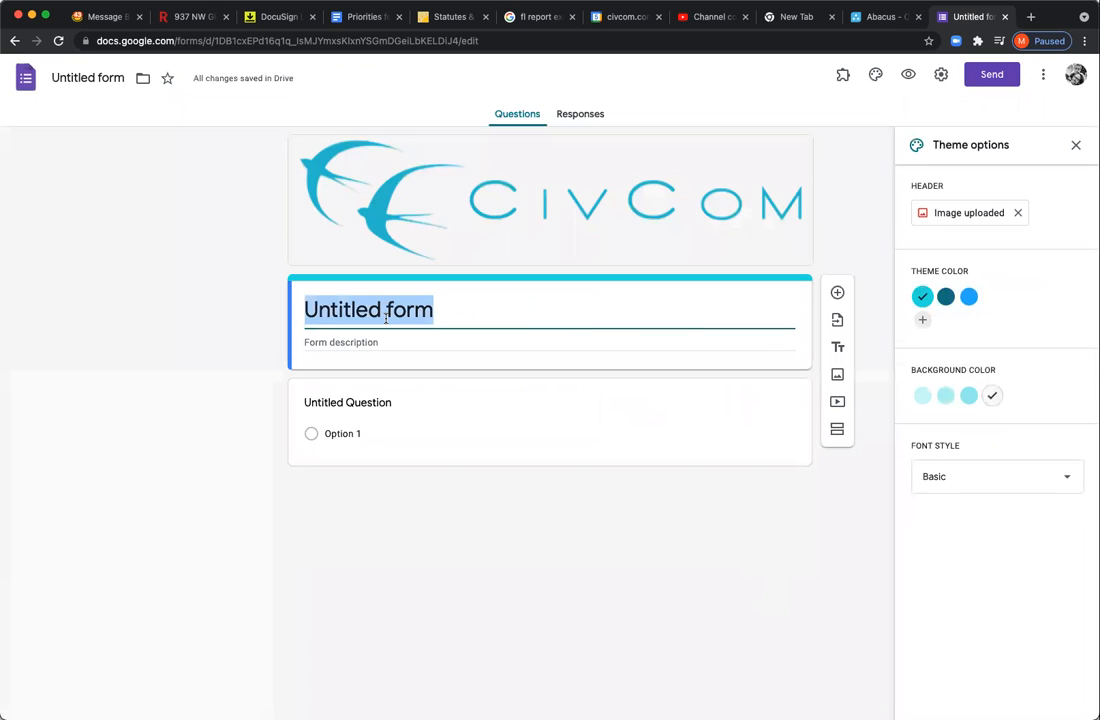
pyautogui.write('Par')
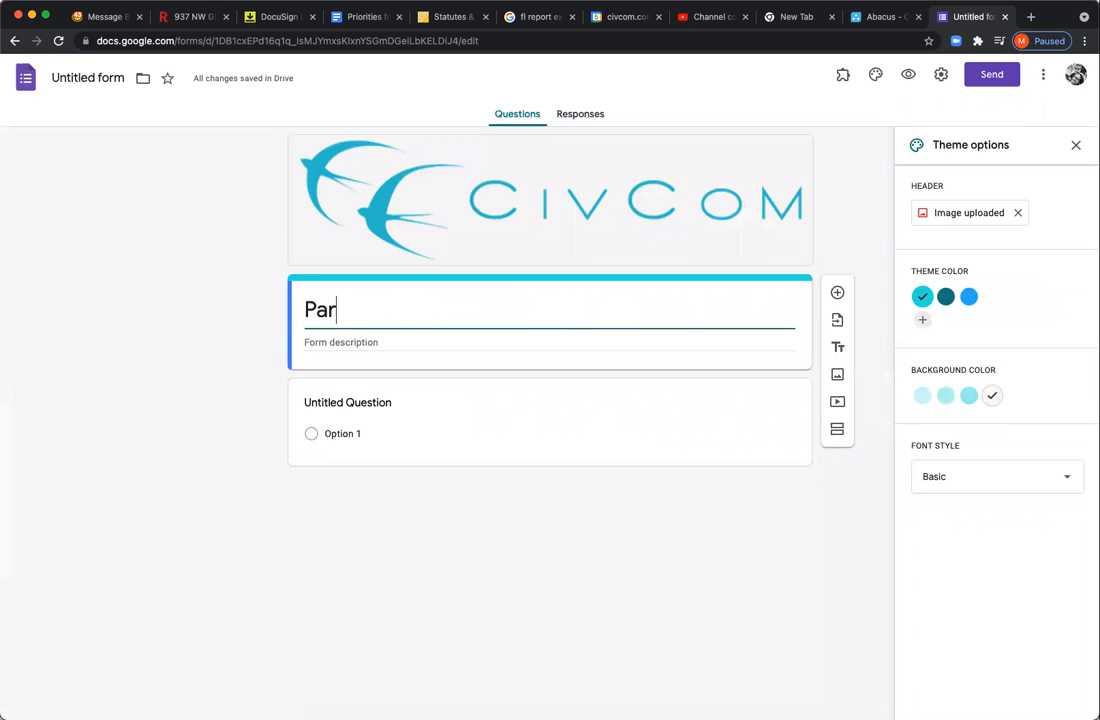
pyautogui.write('tnership ')
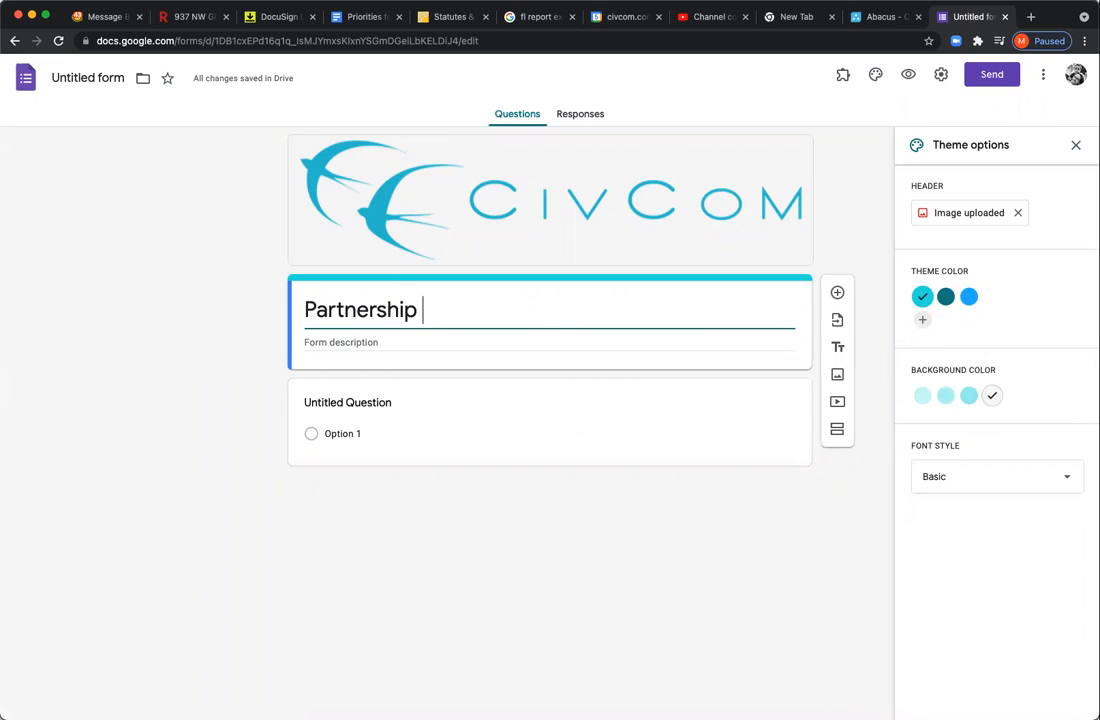
pyautogui.write('Sign-')
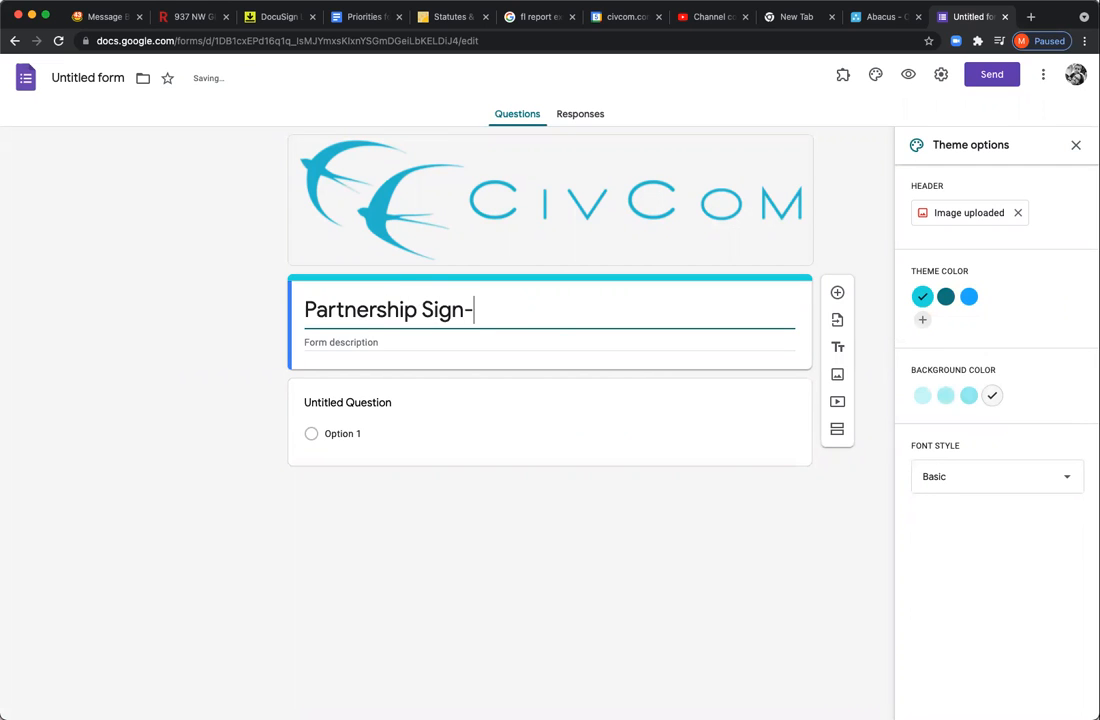
pyautogui.write('in Sheet')
pyautogui.click(418, 312)
pyautogui.write('Metting')
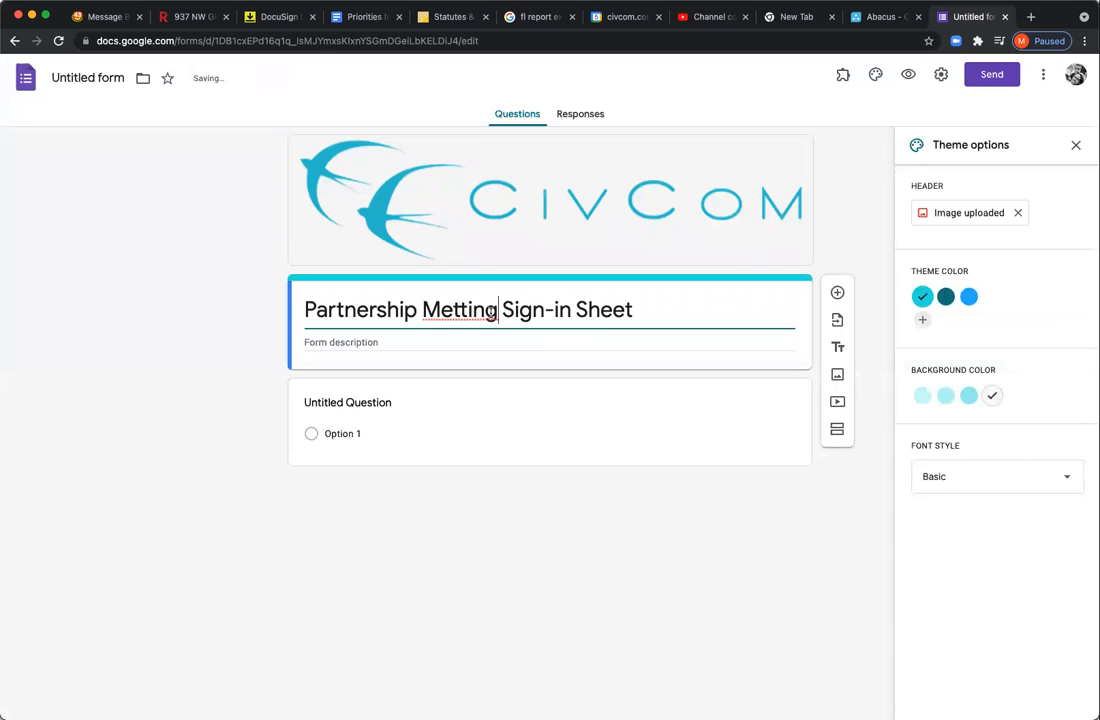
pyautogui.press('BackSpace')
pyautogui.write('e')
# Rename the form file to match its title, "Partnership Meeting Sign-in Sheet"
pyautogui.moveTo(657, 310); pyautogui.dragTo(307, 336)
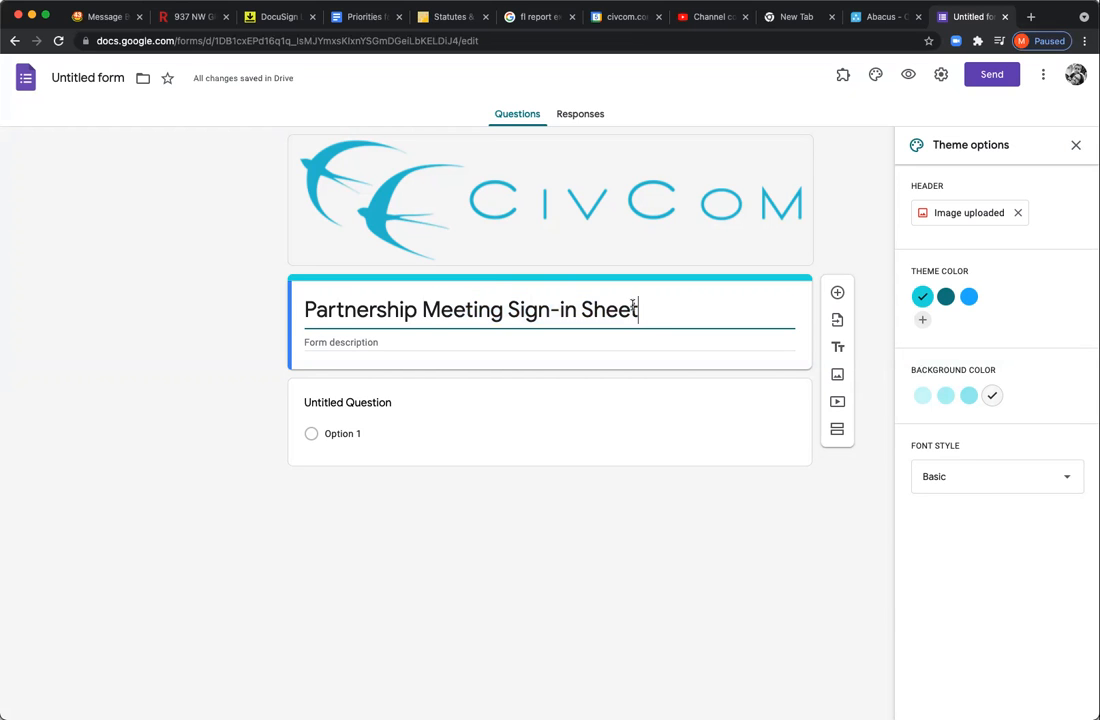
pyautogui.moveTo(640, 310); pyautogui.dragTo(262, 312)
pyautogui.click(88, 77)
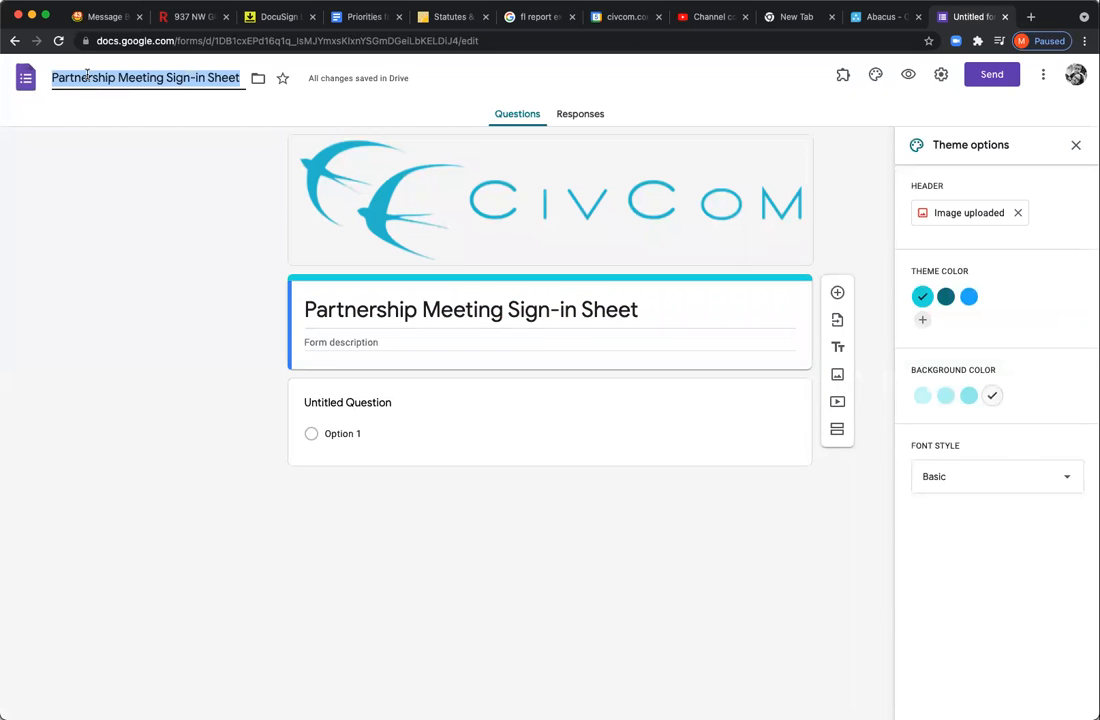
pyautogui.click(185, 211)
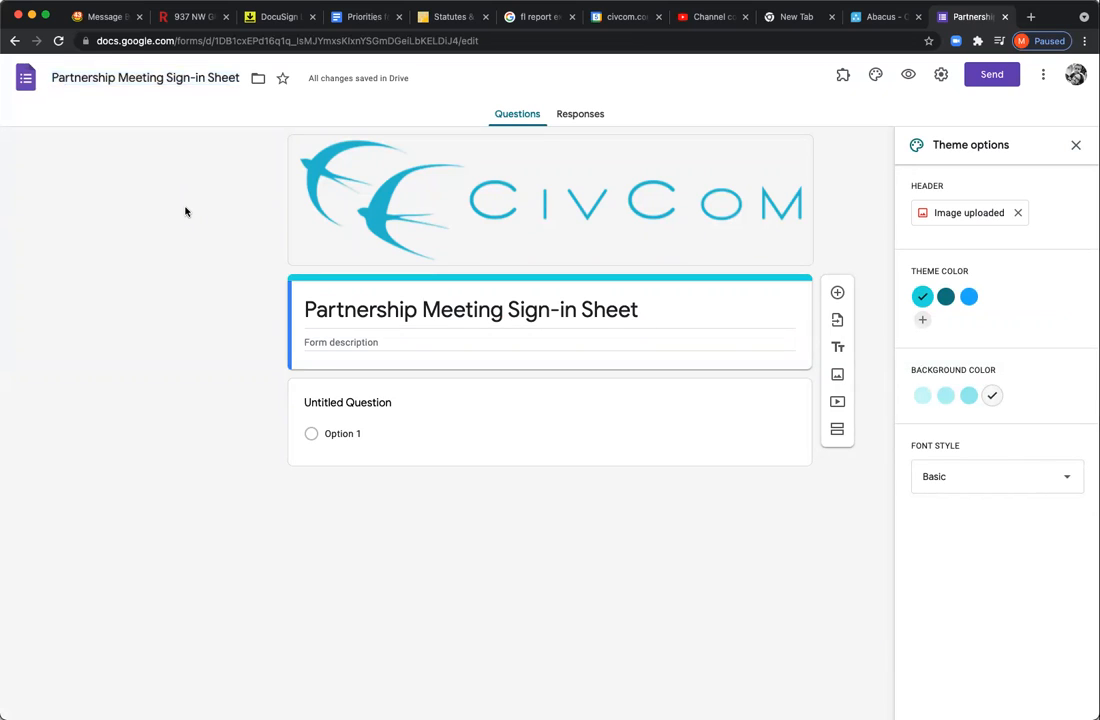
# Move the form to the Alachua County folder in the BTFF Provider Drive shared drive
pyautogui.click(257, 78)
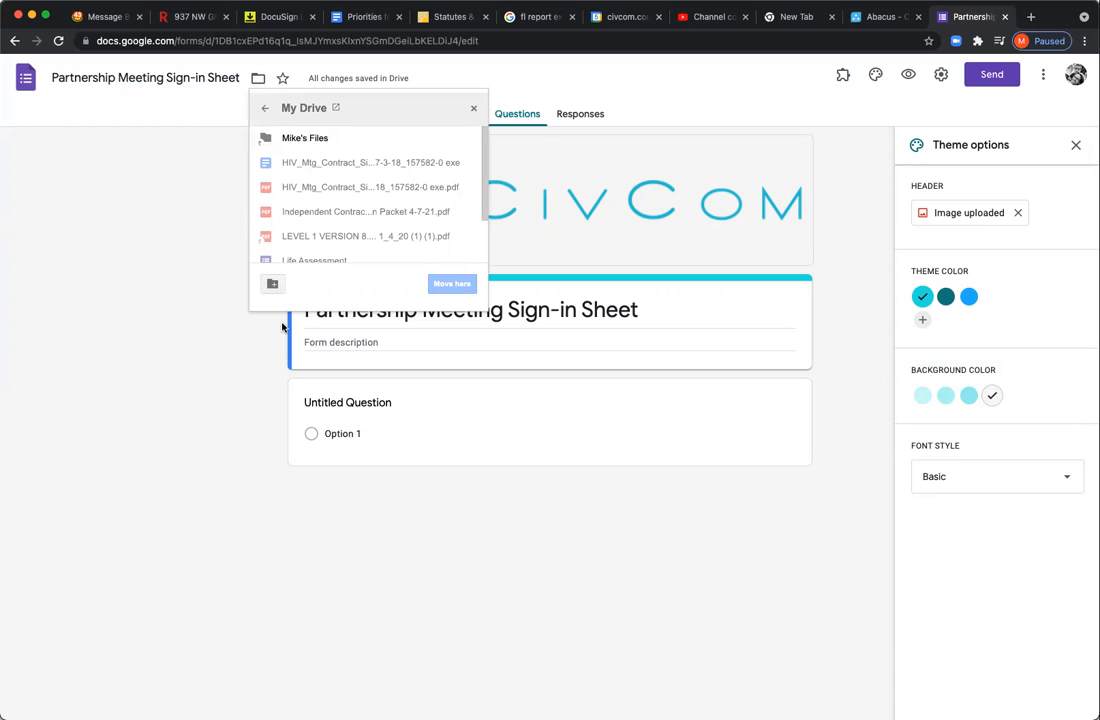
pyautogui.click(264, 108)
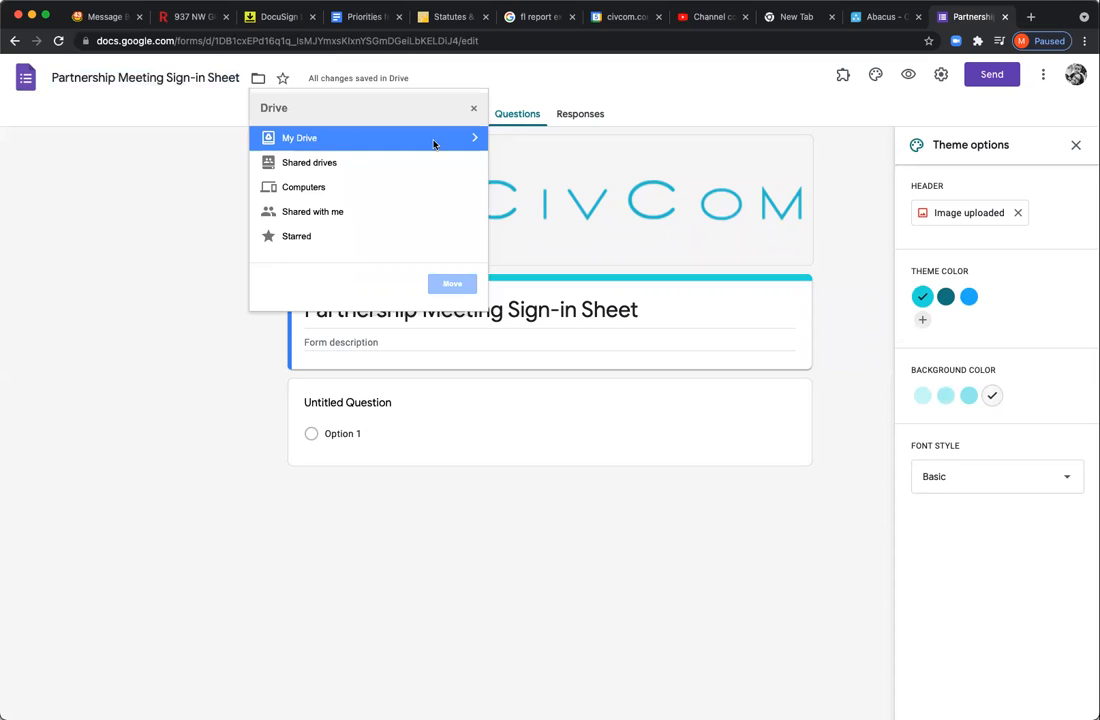
pyautogui.click(378, 171)
pyautogui.doubleClick(378, 171)
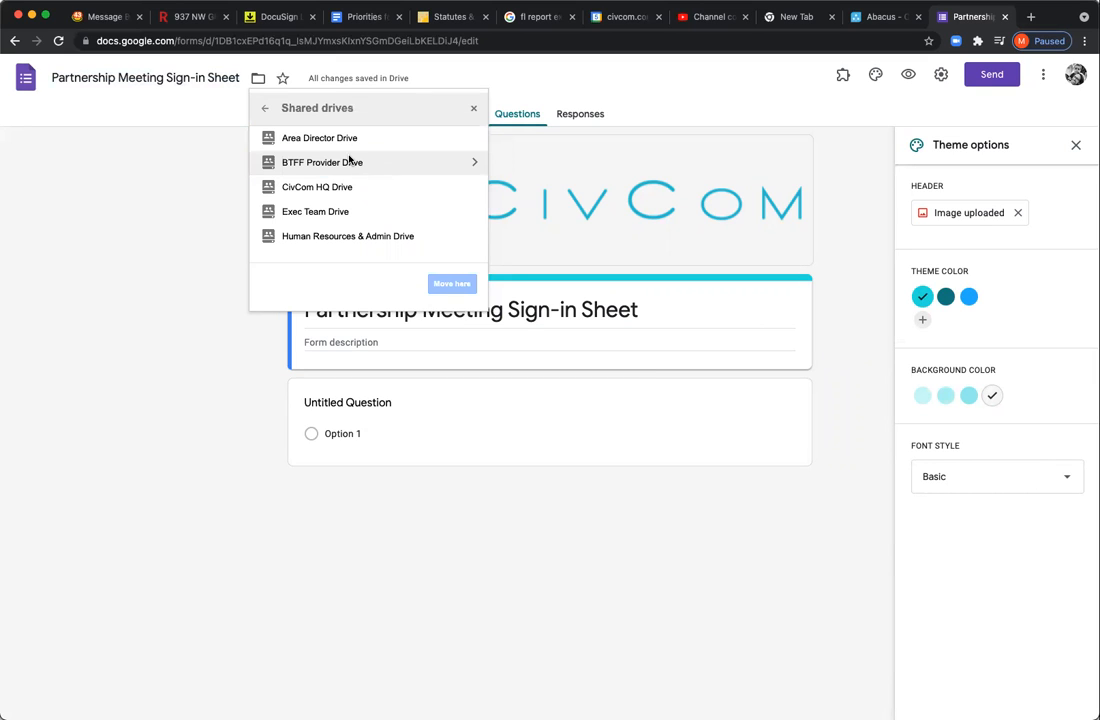
pyautogui.doubleClick(336, 163)
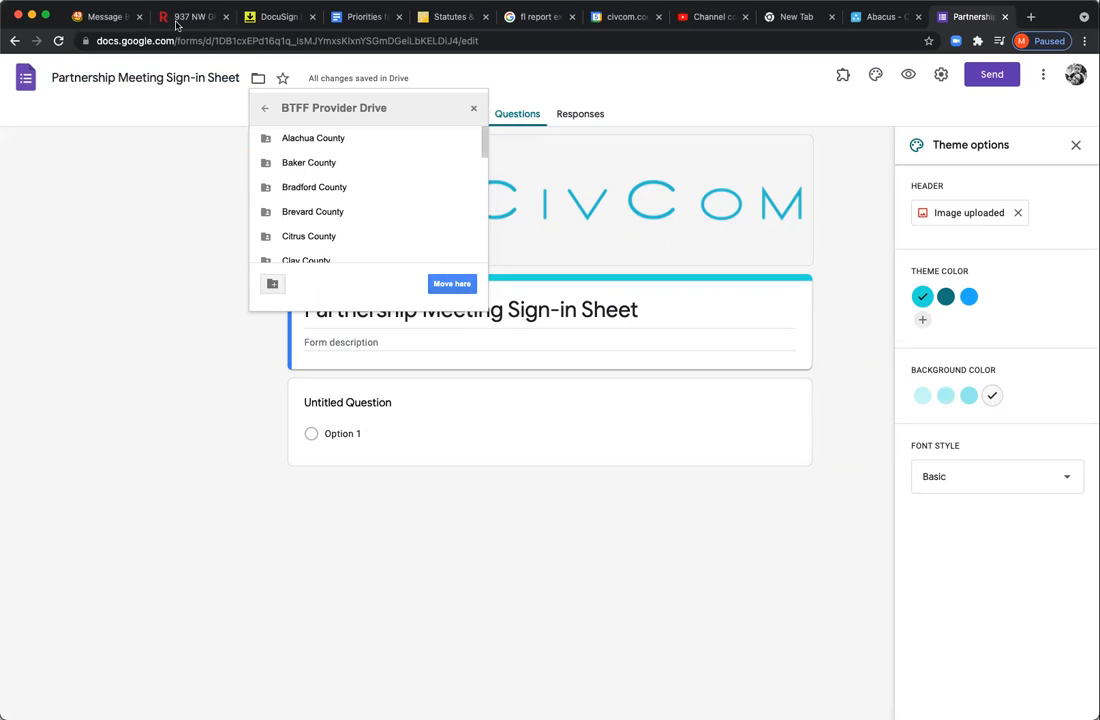
pyautogui.scroll(-1, 358, 238)
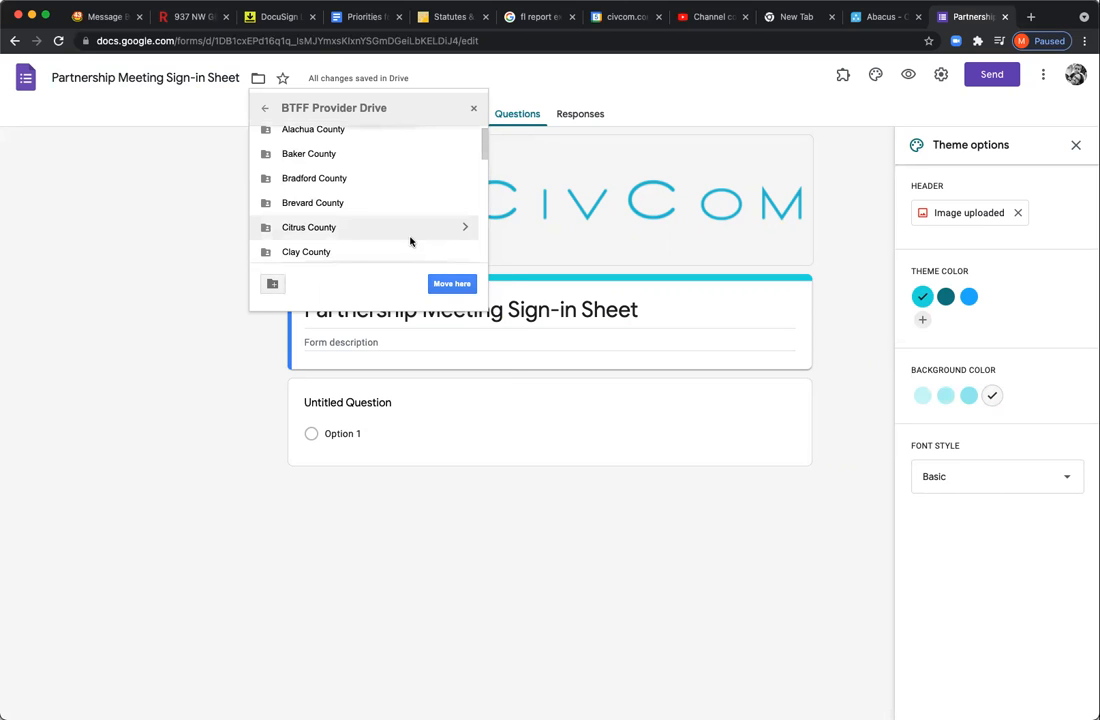
pyautogui.scroll(1, 333, 170)
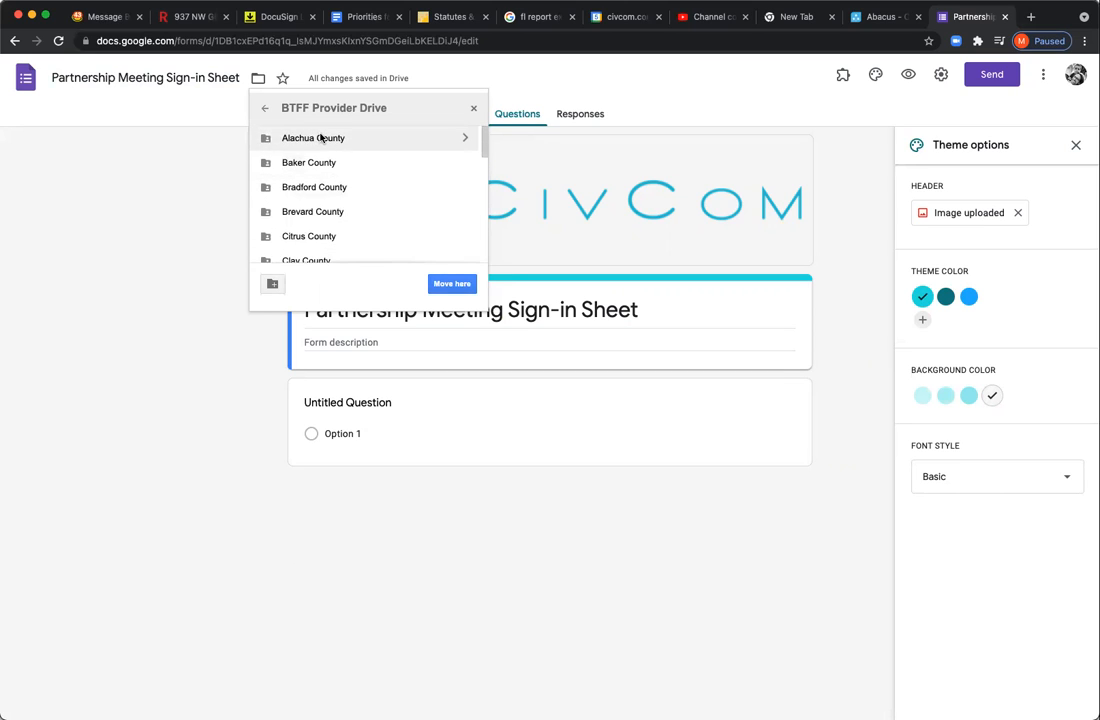
pyautogui.doubleClick(320, 138)
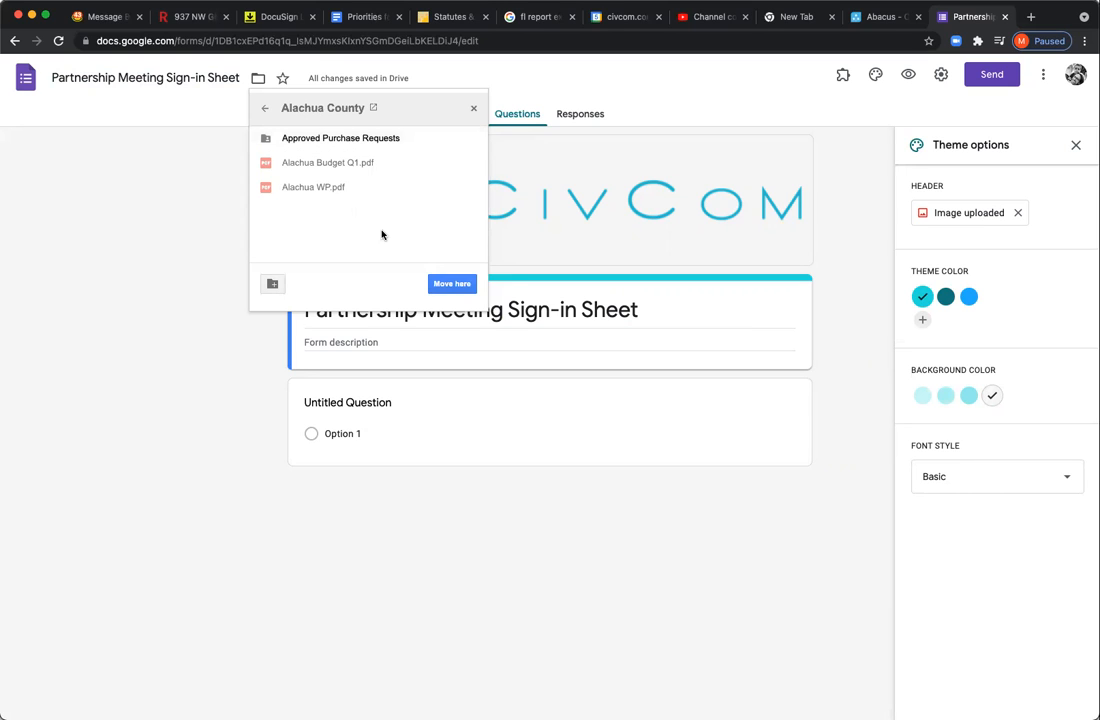
pyautogui.click(451, 284)
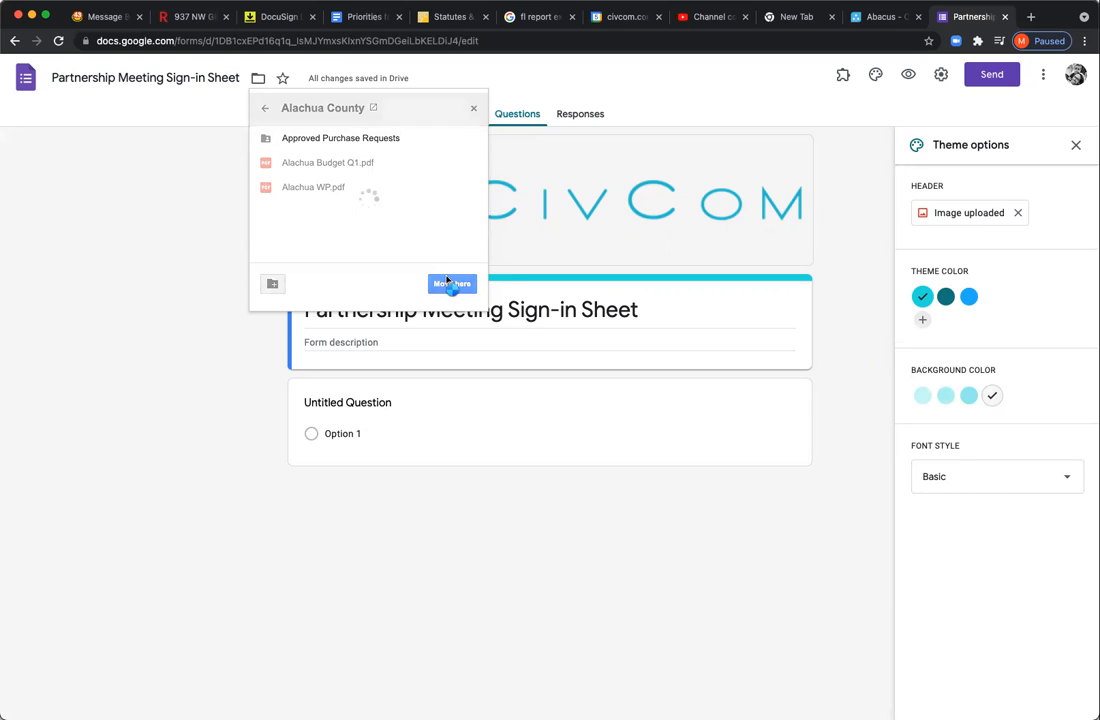
pyautogui.click(283, 285)
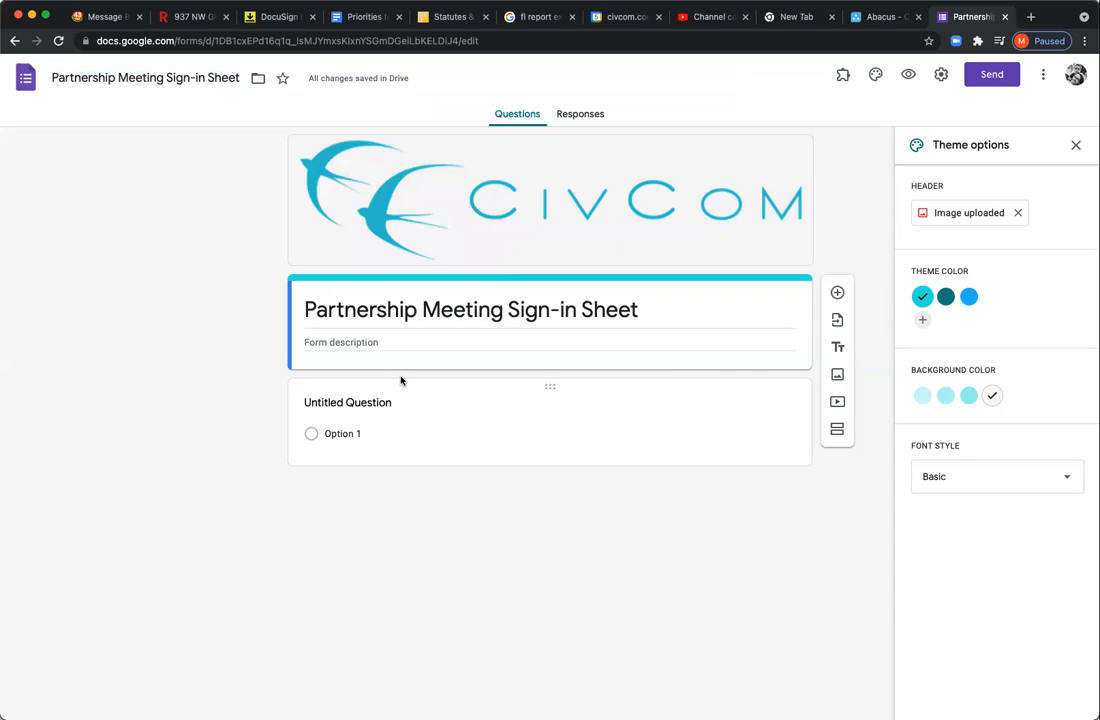
# Turn the untitled question into a required short-answer question named "First Name"
pyautogui.click(369, 403)
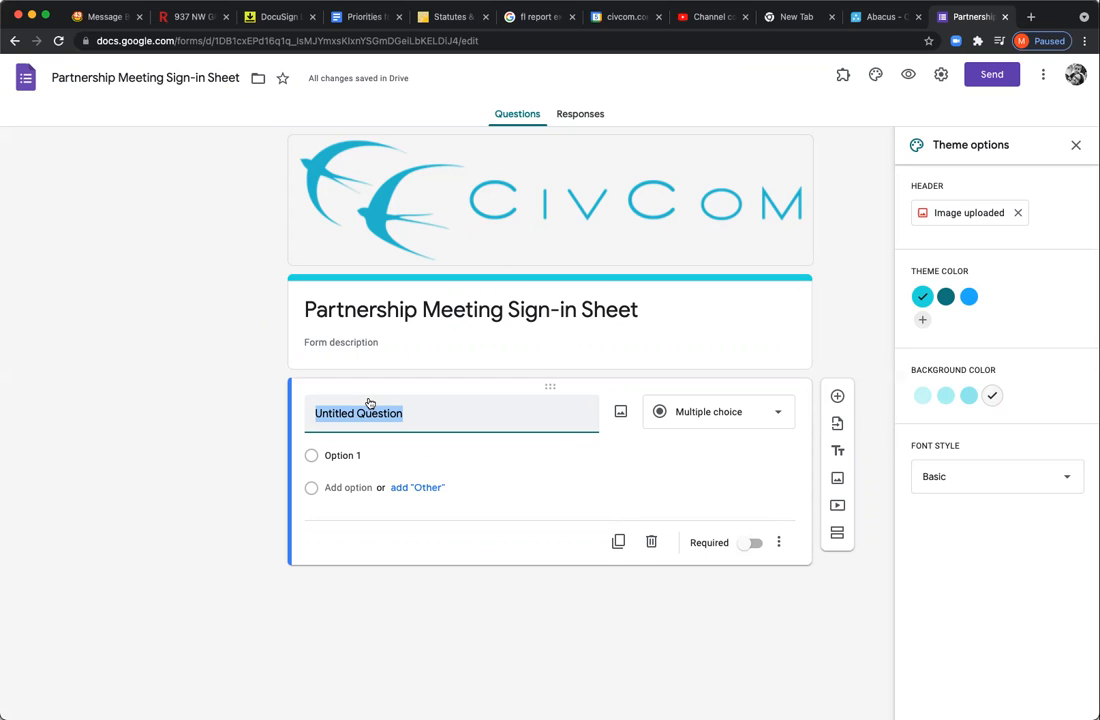
pyautogui.write('First Name')
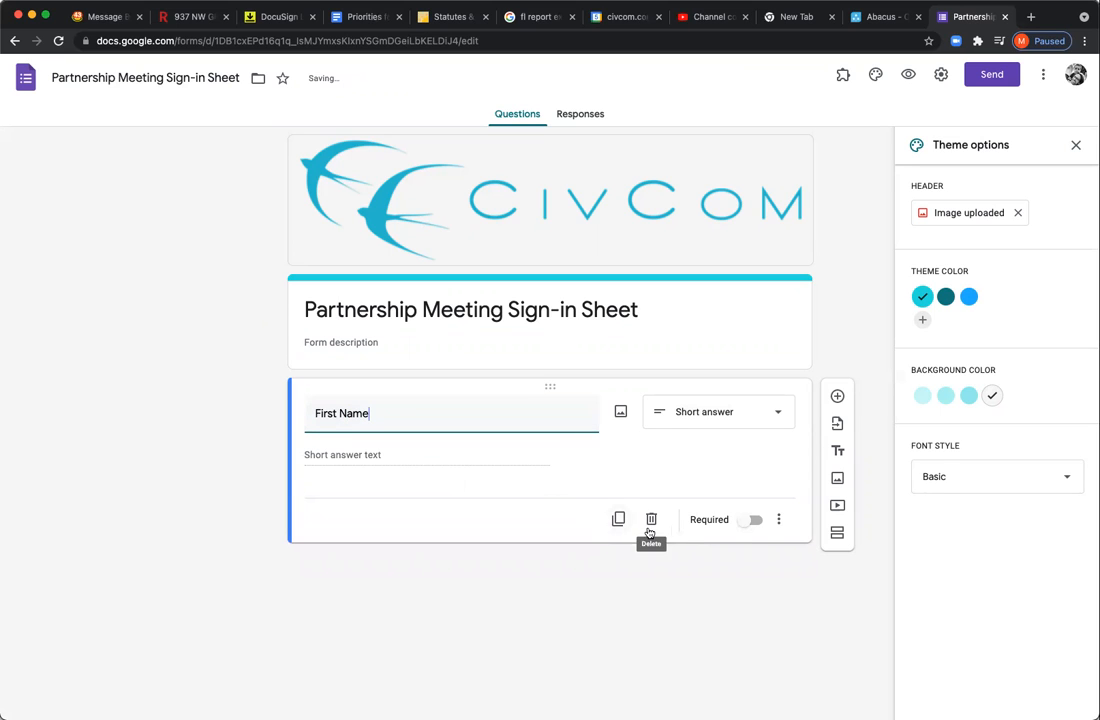
pyautogui.click(752, 520)
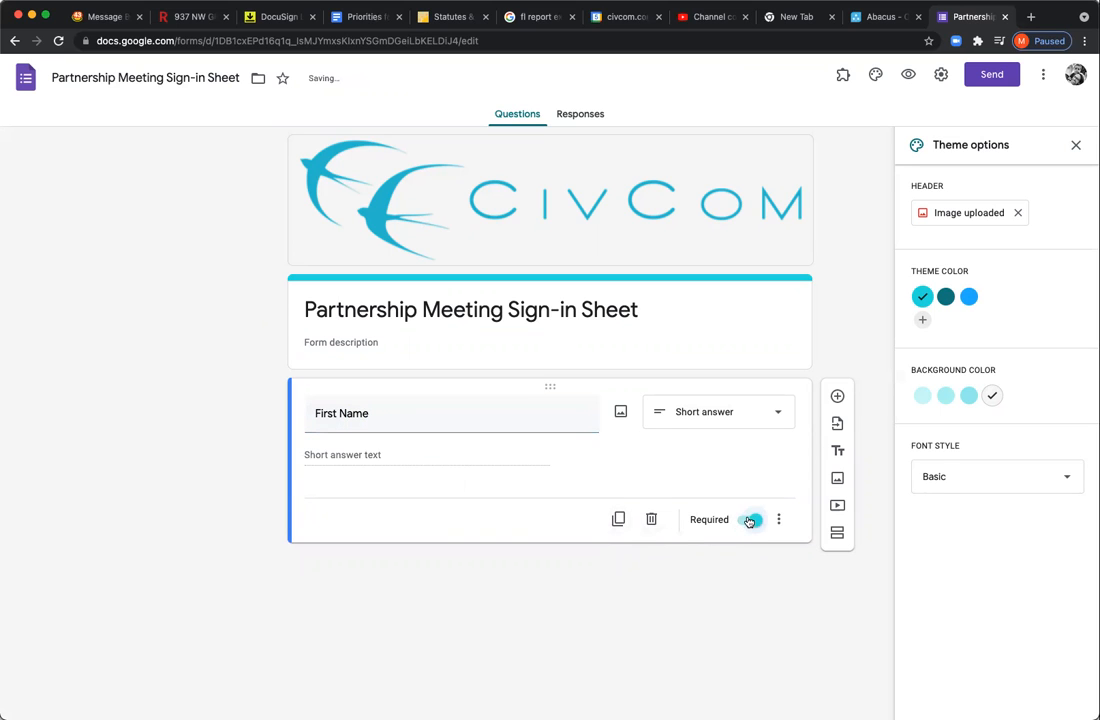
# Duplicate the First Name question and rename the copy "Last Name"
pyautogui.click(618, 519)
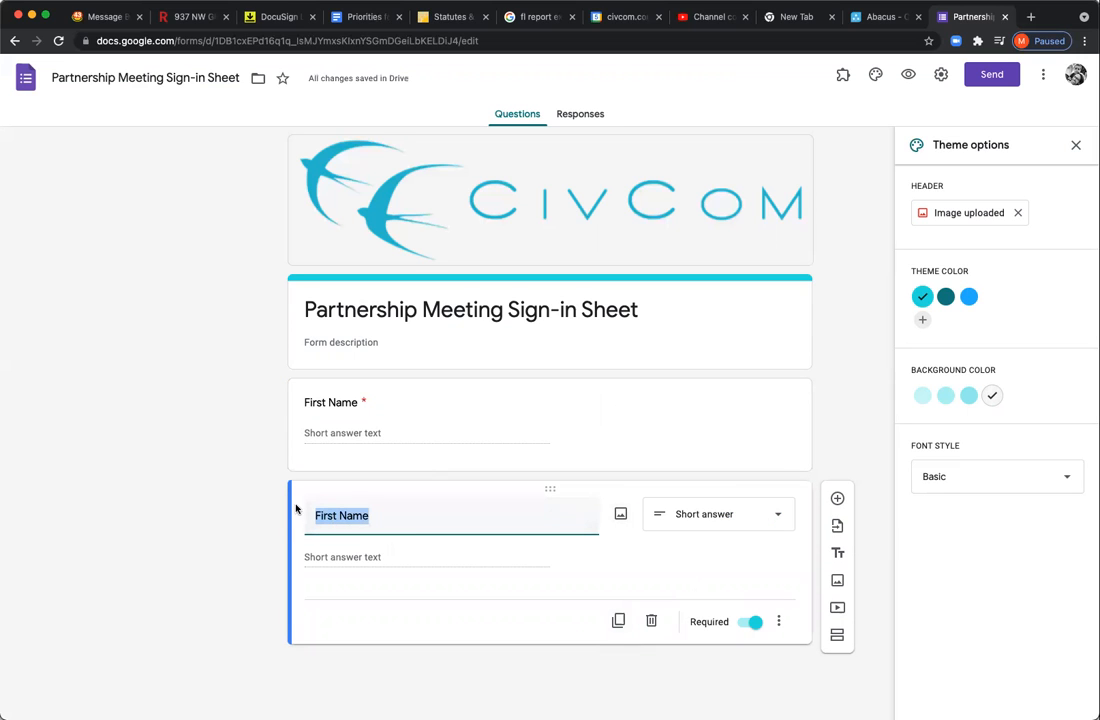
pyautogui.doubleClick(335, 517)
pyautogui.write('Last')
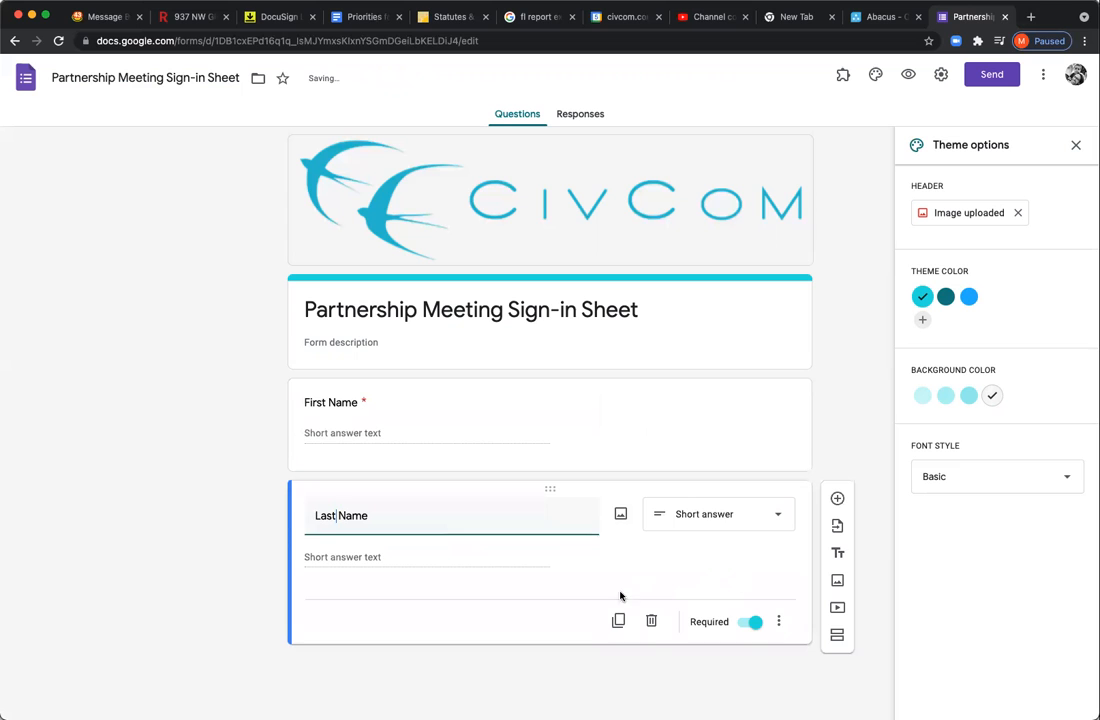
# Duplicate the Last Name question and rename the copy "Organization title"
pyautogui.click(619, 624)
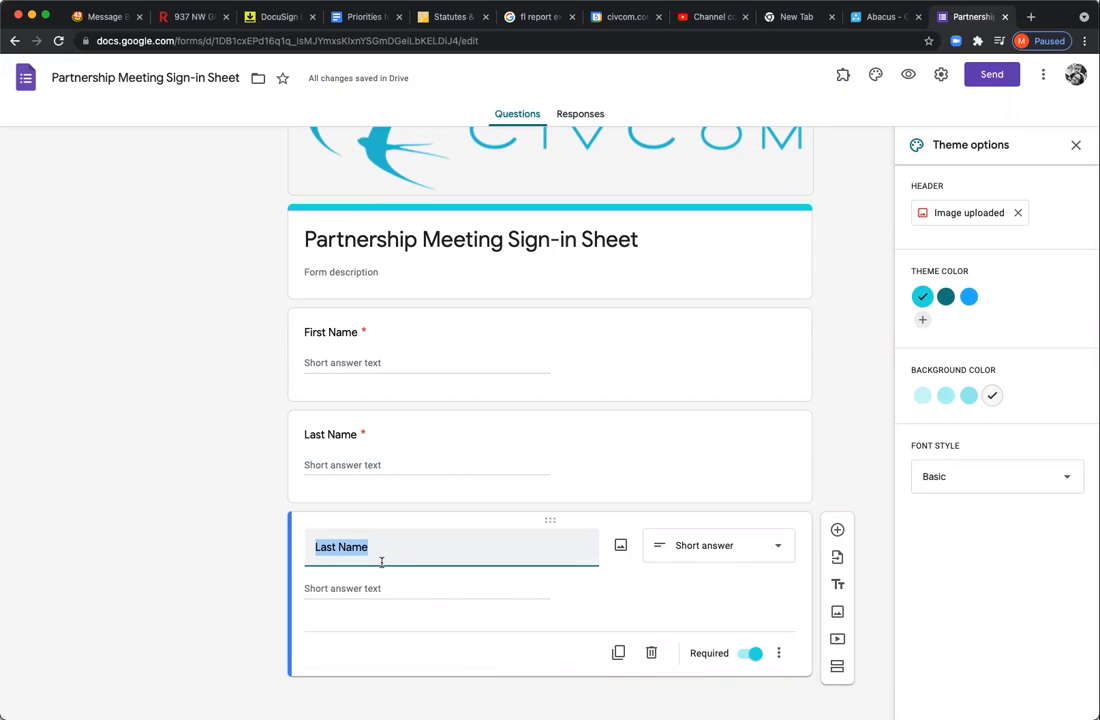
pyautogui.write('Organization ')
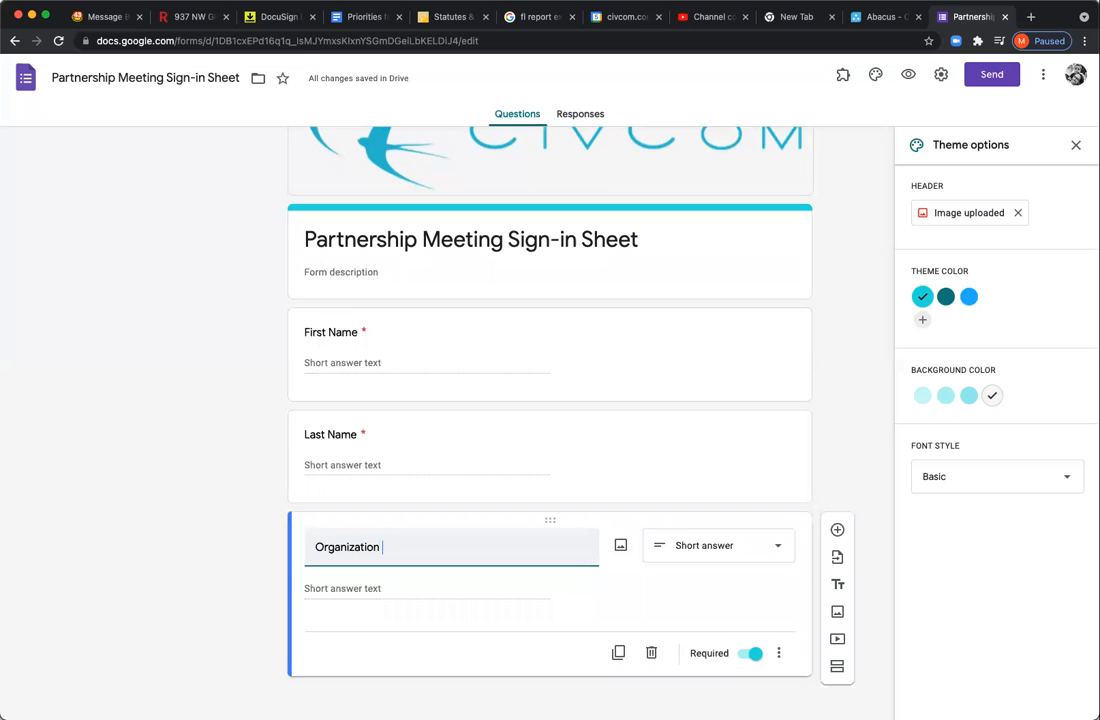
pyautogui.write('title')
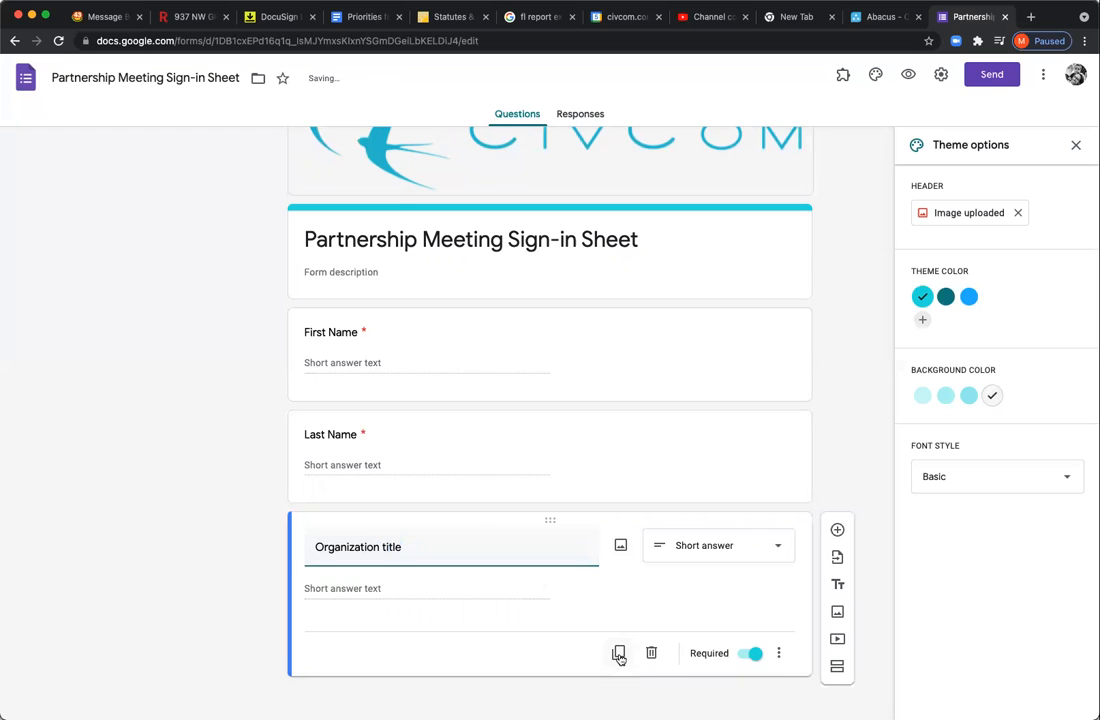
# Duplicate the Organization title question and rename the copy "Organization name"
pyautogui.click(619, 654)
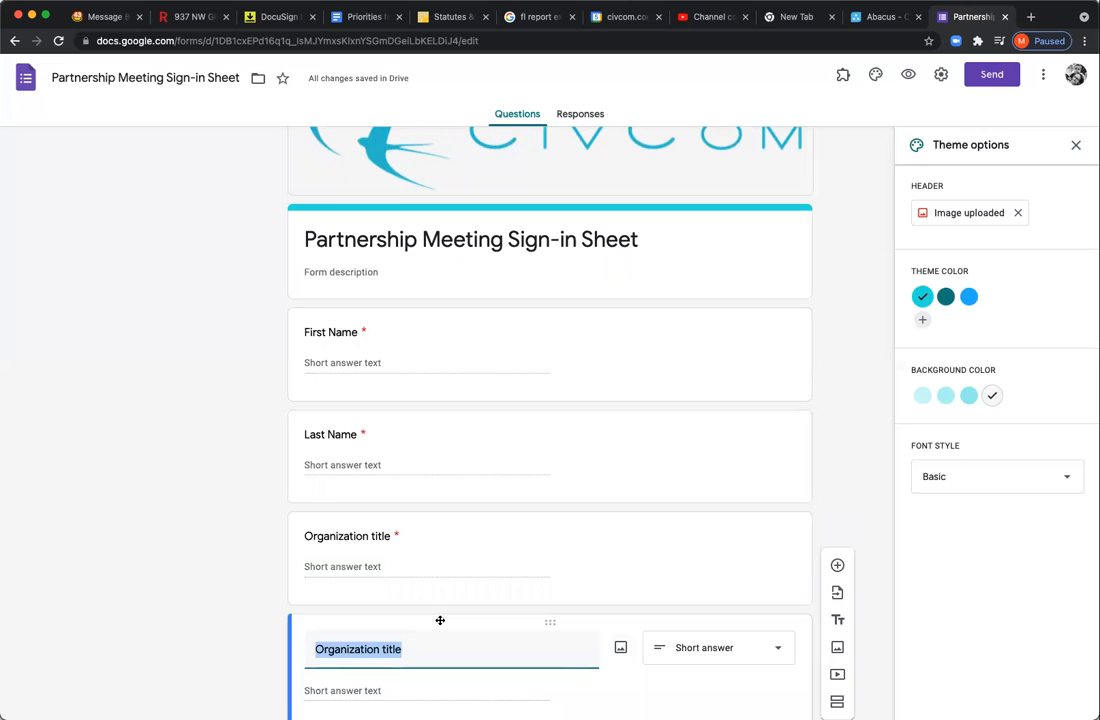
pyautogui.write('Org')
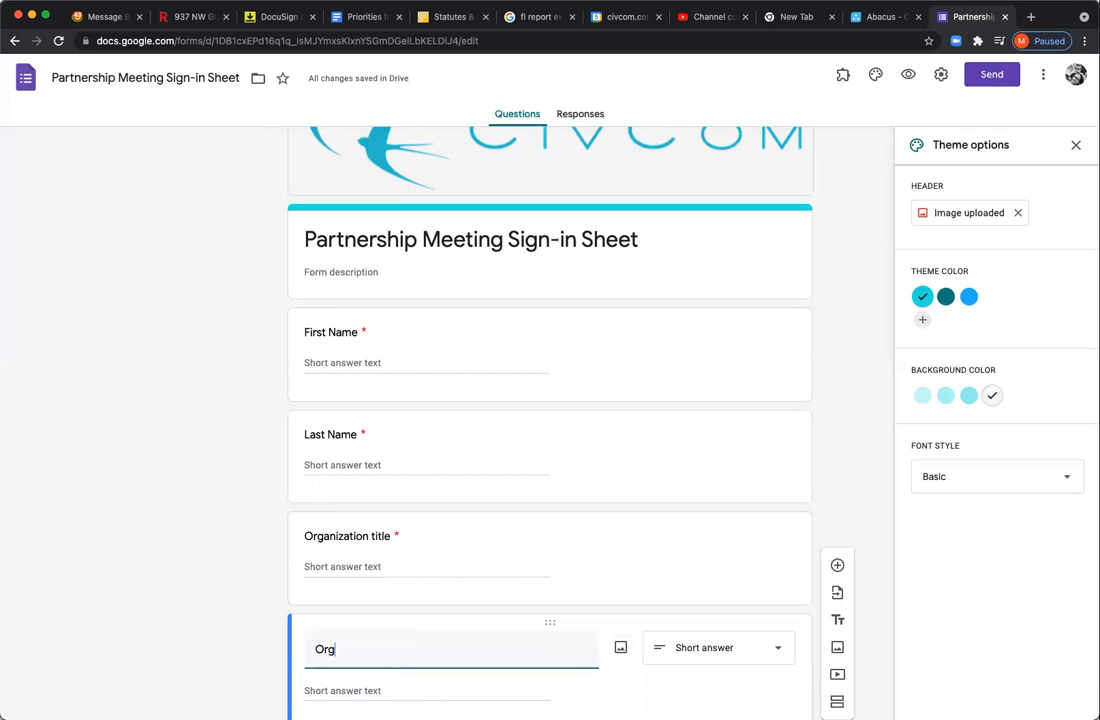
pyautogui.write('anization ')
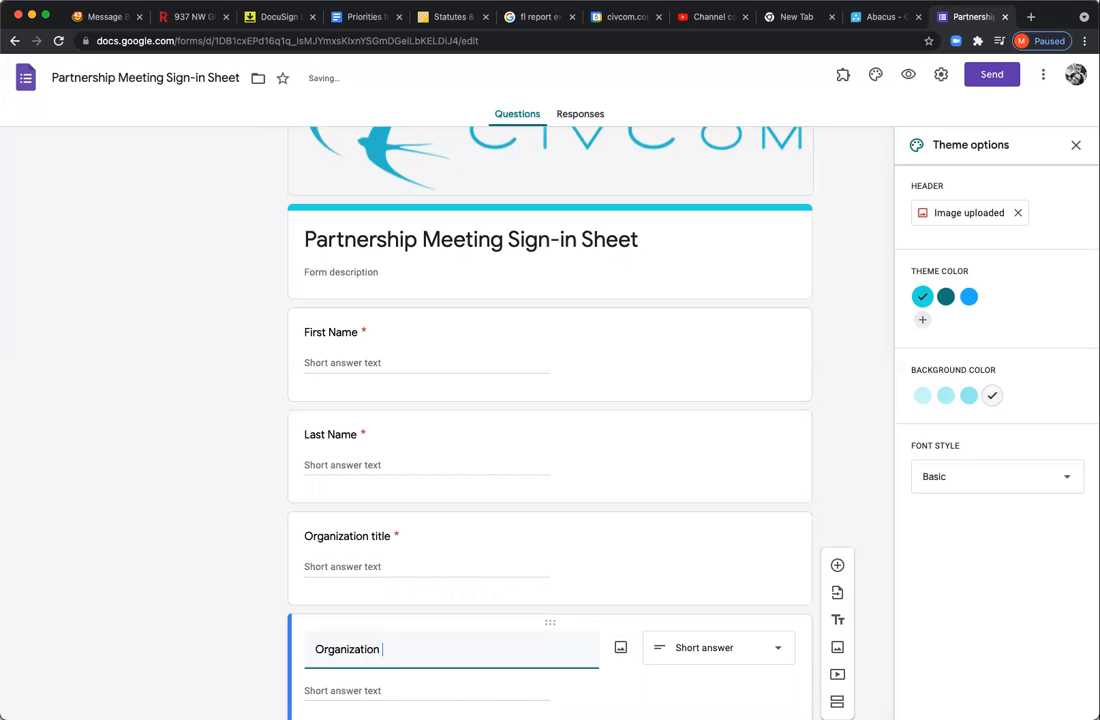
pyautogui.write('name')
pyautogui.scroll(-2, 731, 620)
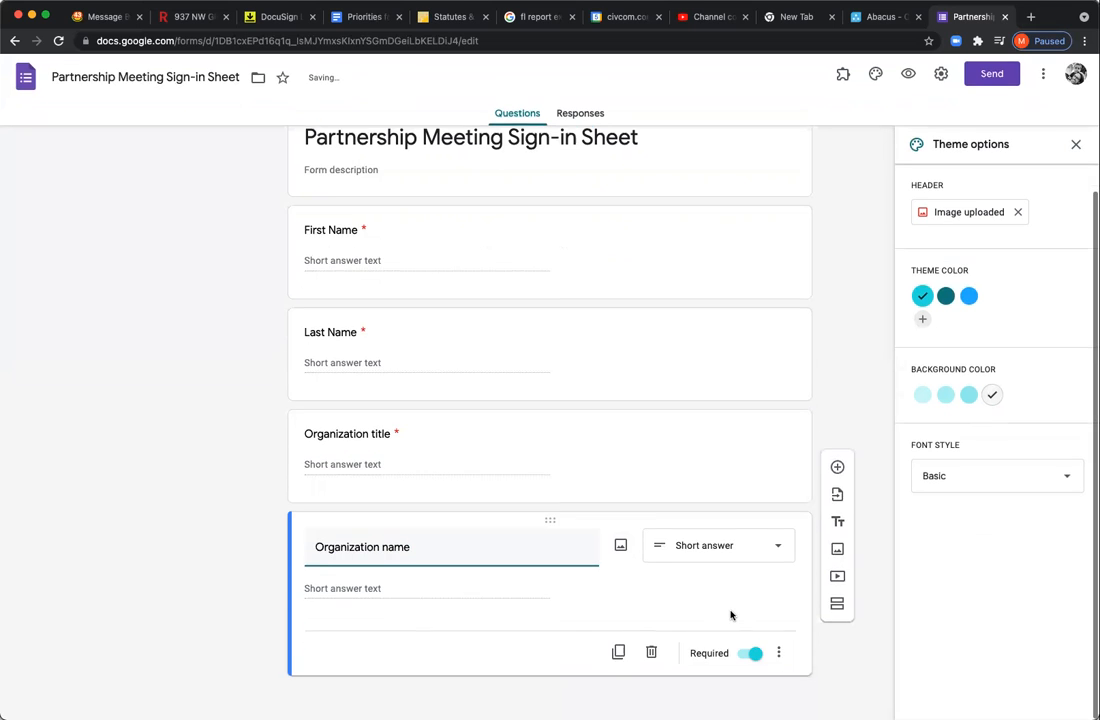
# Duplicate the Organization name question and rename the copy "Email address"
pyautogui.click(618, 652)
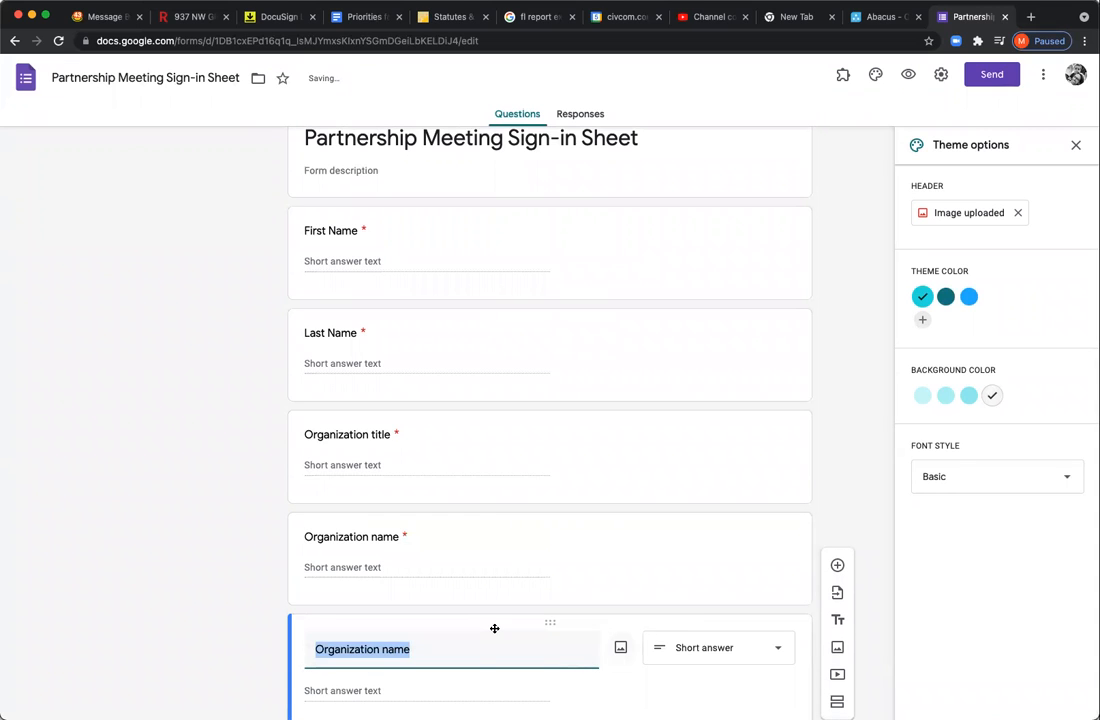
pyautogui.write('email')
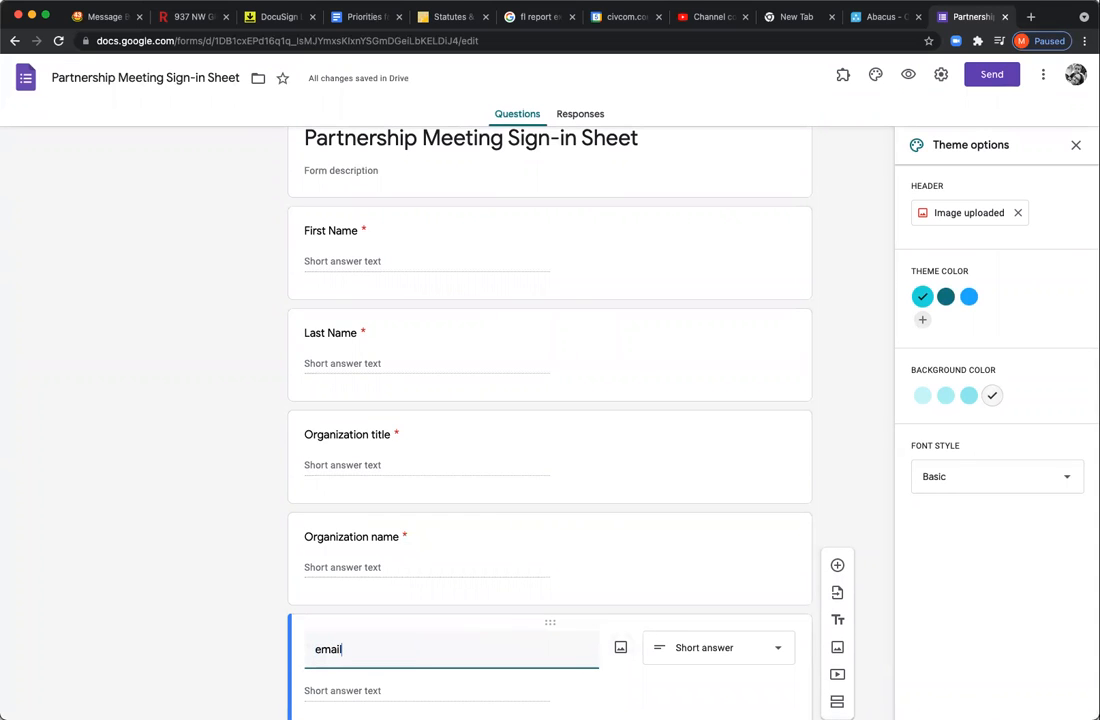
pyautogui.write(' address')
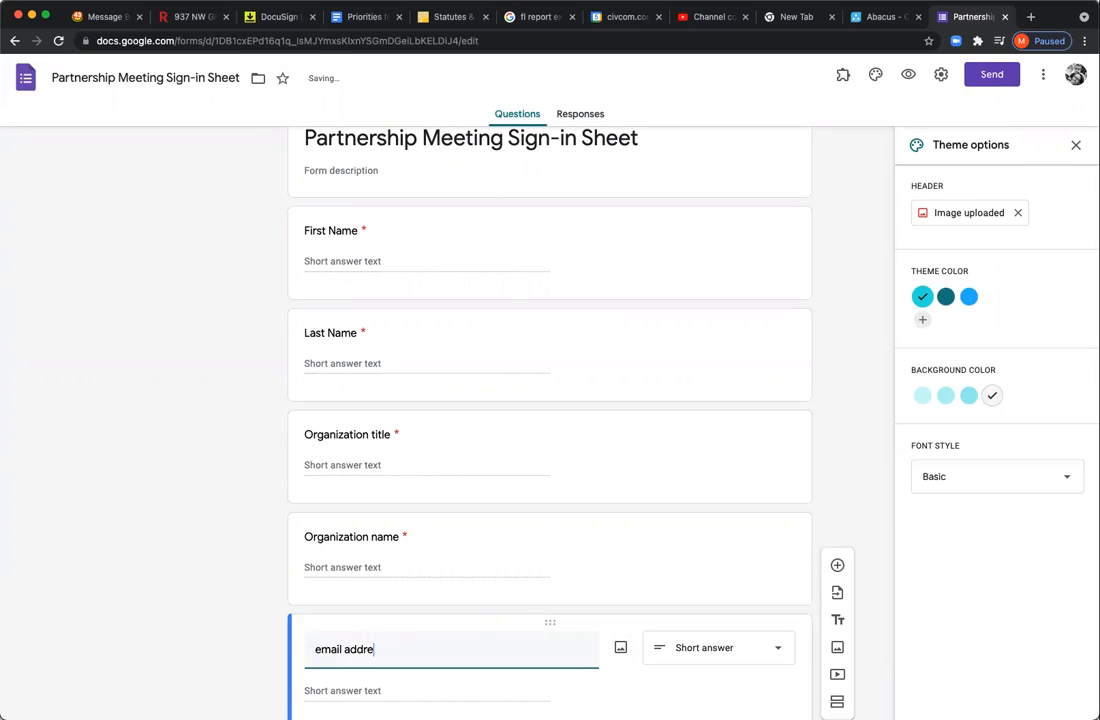
pyautogui.click(320, 652)
pyautogui.press('BackSpace')
pyautogui.write('E')
pyautogui.scroll(-1, 795, 689)
pyautogui.scroll(-2, 795, 689)
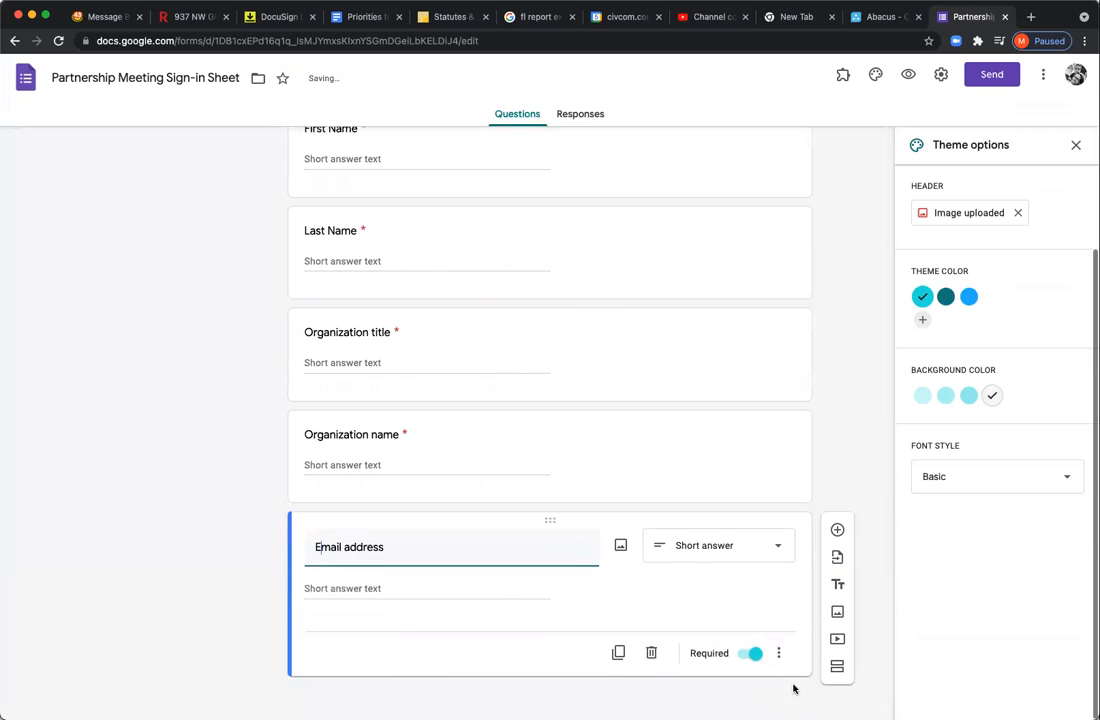
# Duplicate the Email address question and rename the copy "Phone number"
pyautogui.click(616, 654)
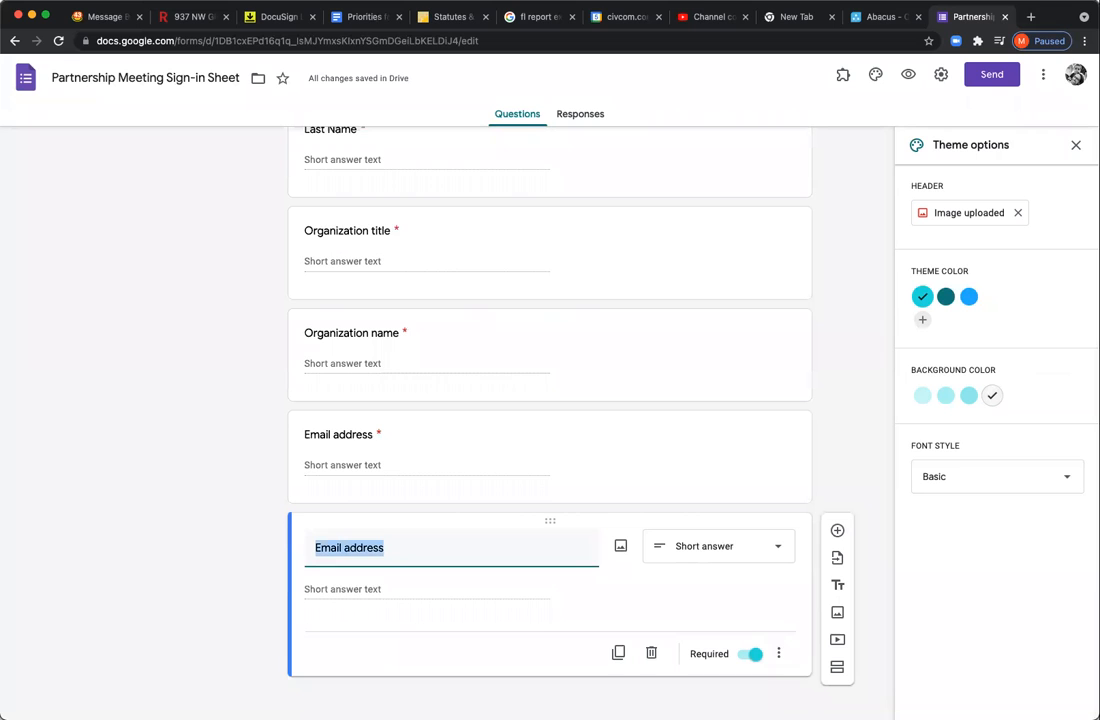
pyautogui.write('Ph')
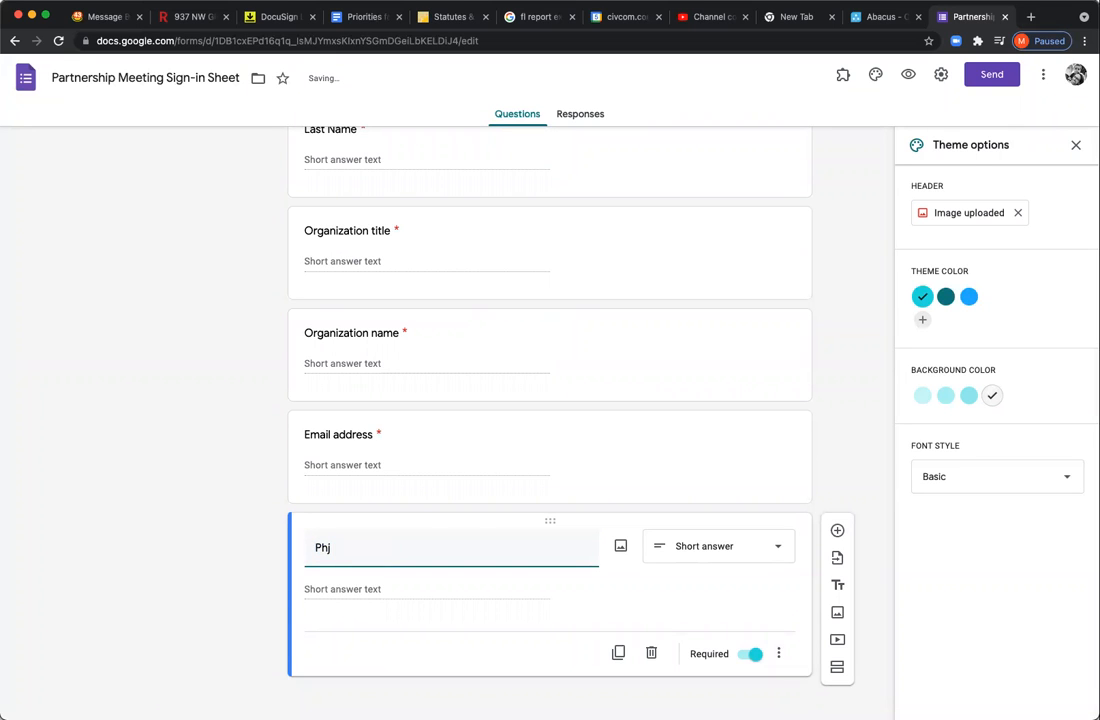
pyautogui.write('one number')
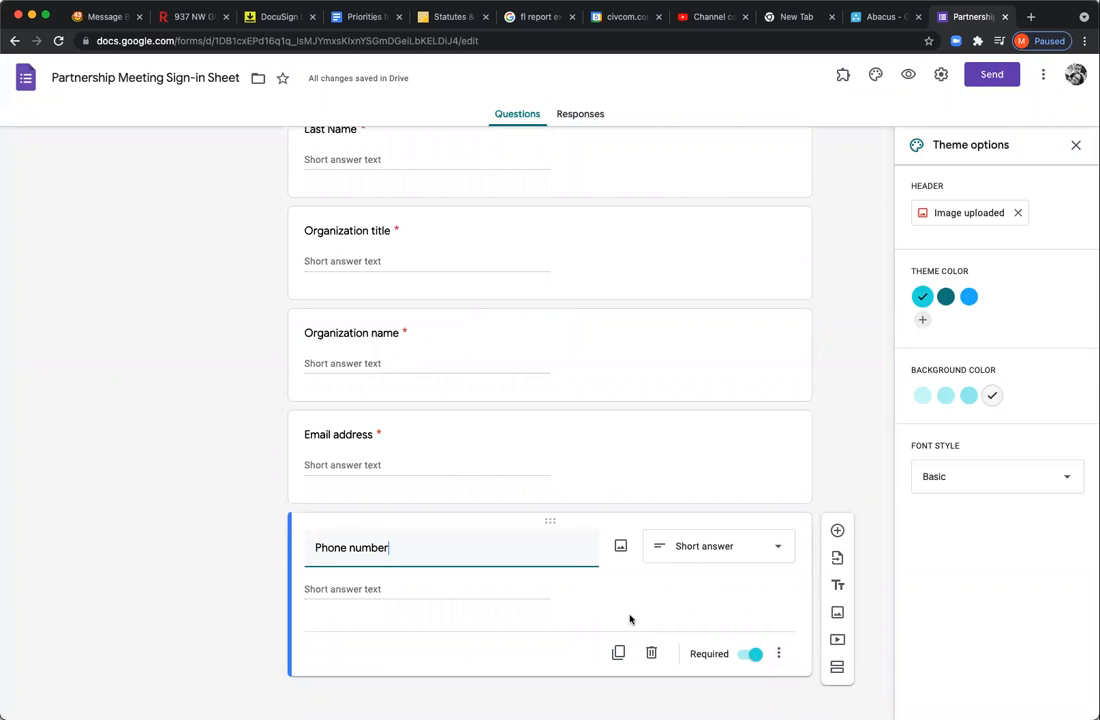
# Review the list of questions and preview the form as respondents see it, from the header to the submit area
pyautogui.scroll(4, 627, 600)
pyautogui.scroll(-4, 627, 598)
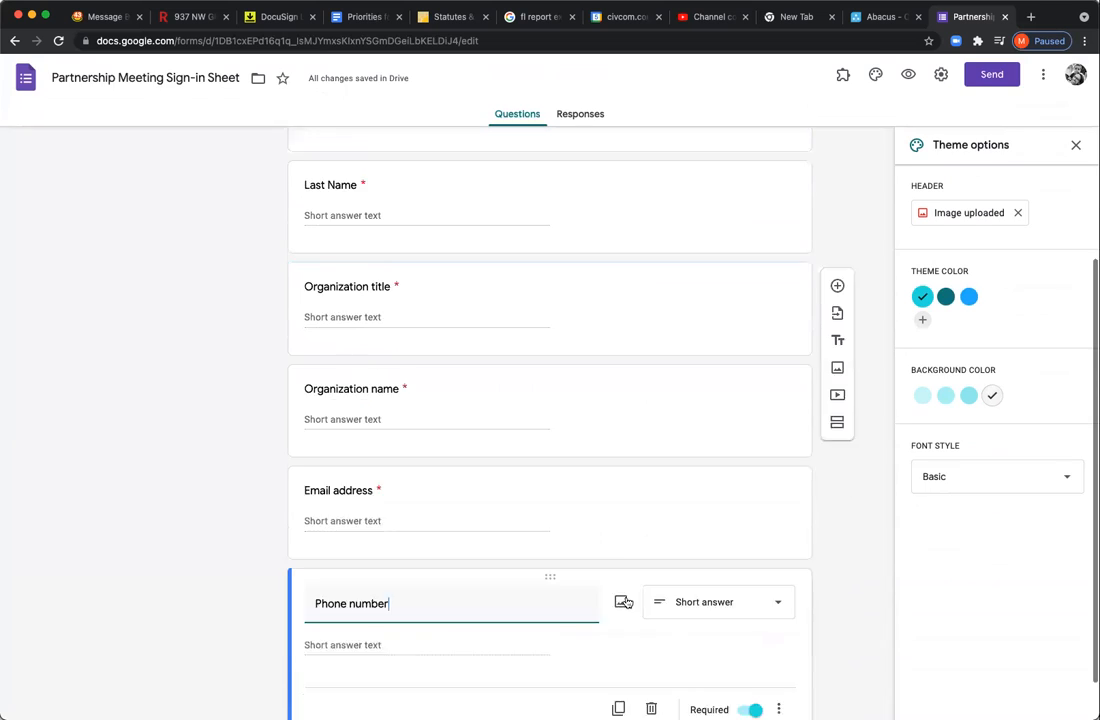
pyautogui.scroll(-2, 714, 641)
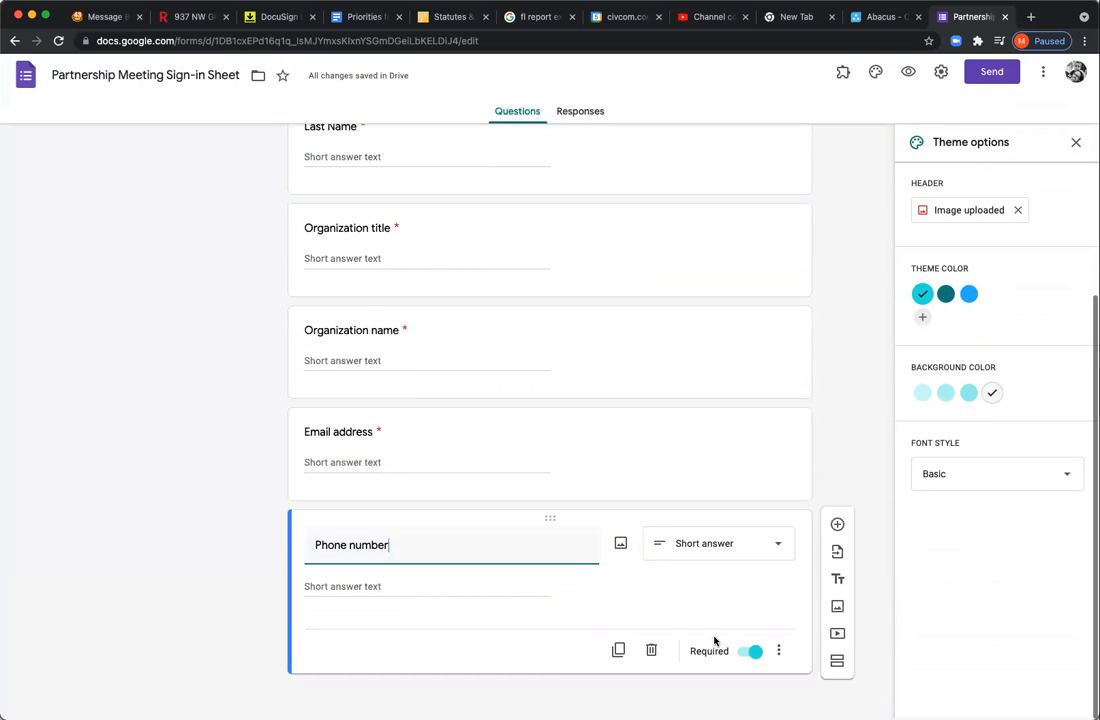
pyautogui.scroll(5, 808, 475)
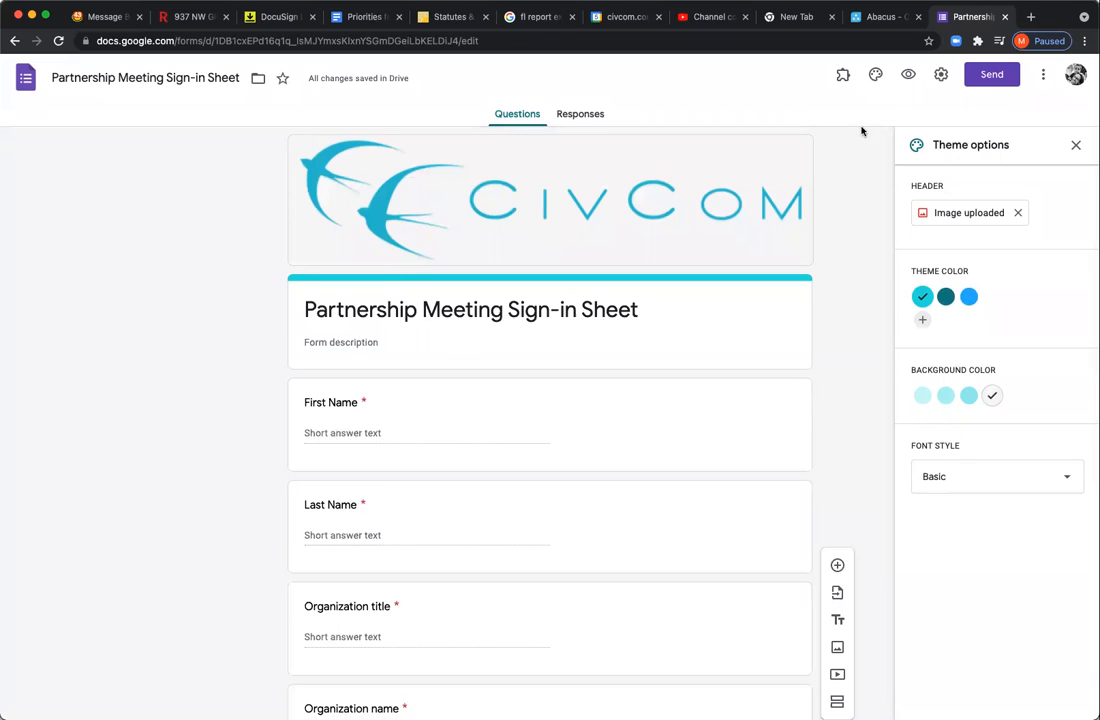
pyautogui.click(908, 77)
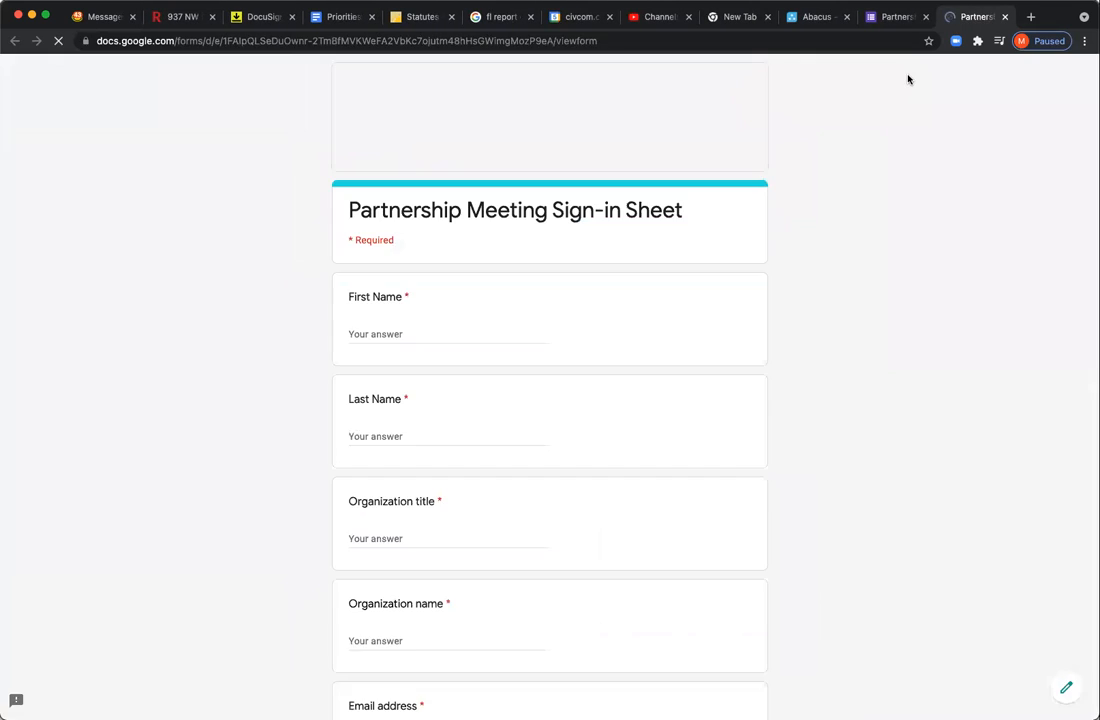
pyautogui.scroll(-5, 866, 252)
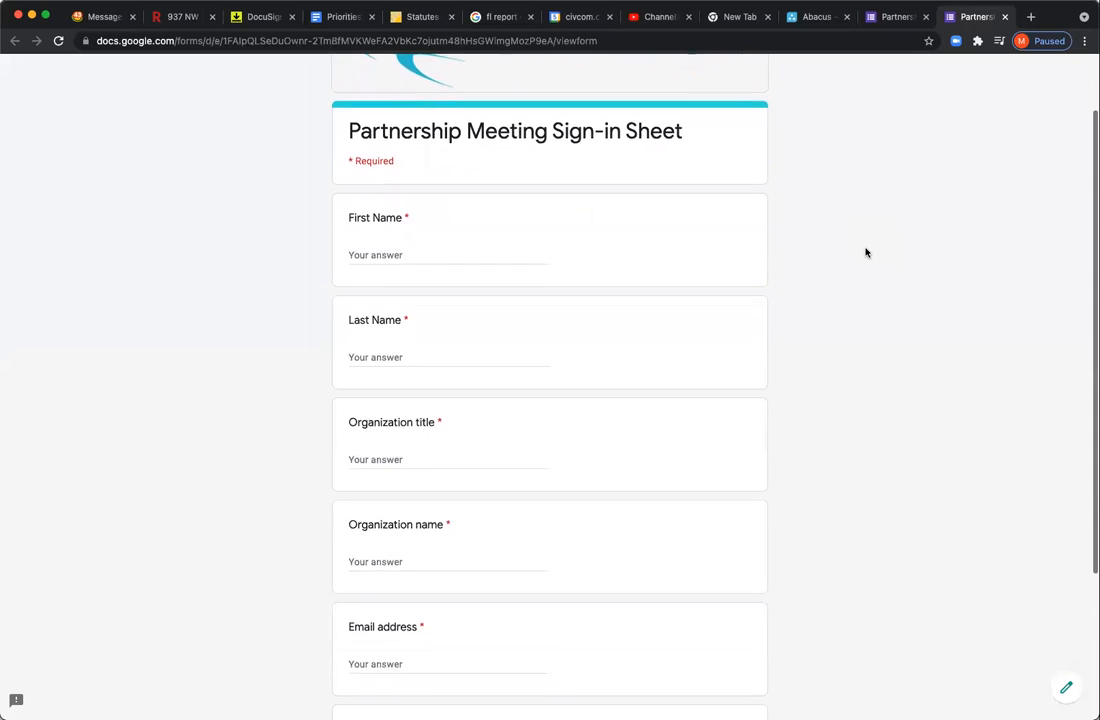
pyautogui.scroll(5, 866, 252)
pyautogui.scroll(-4, 866, 252)
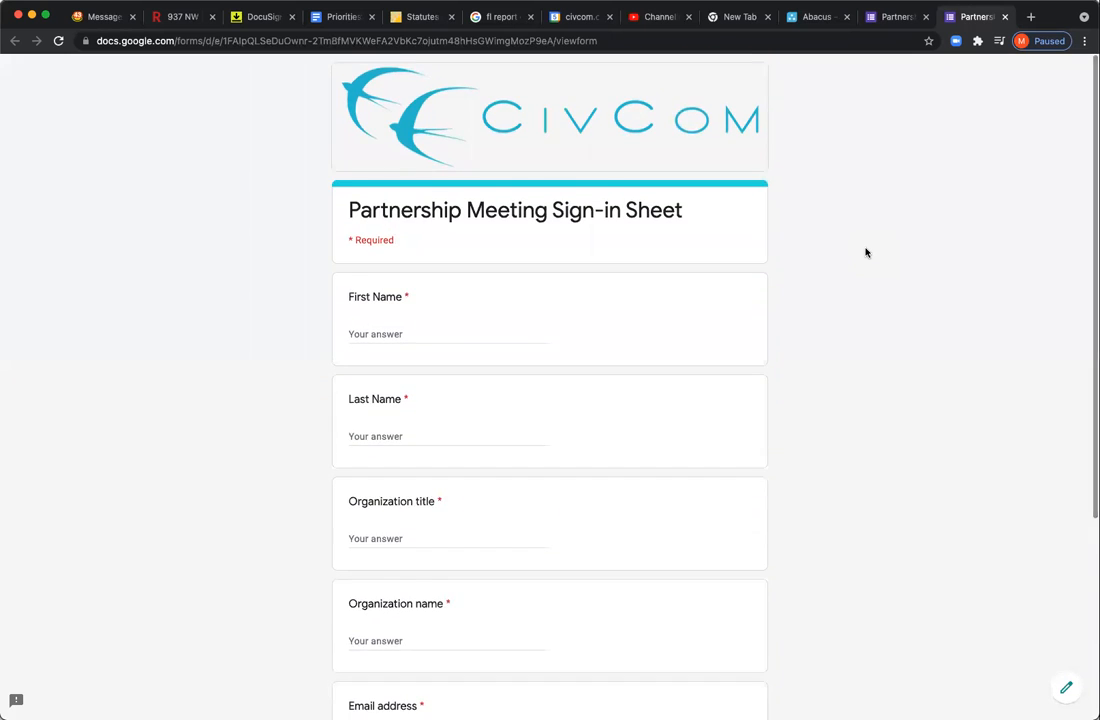
pyautogui.scroll(-1, 866, 252)
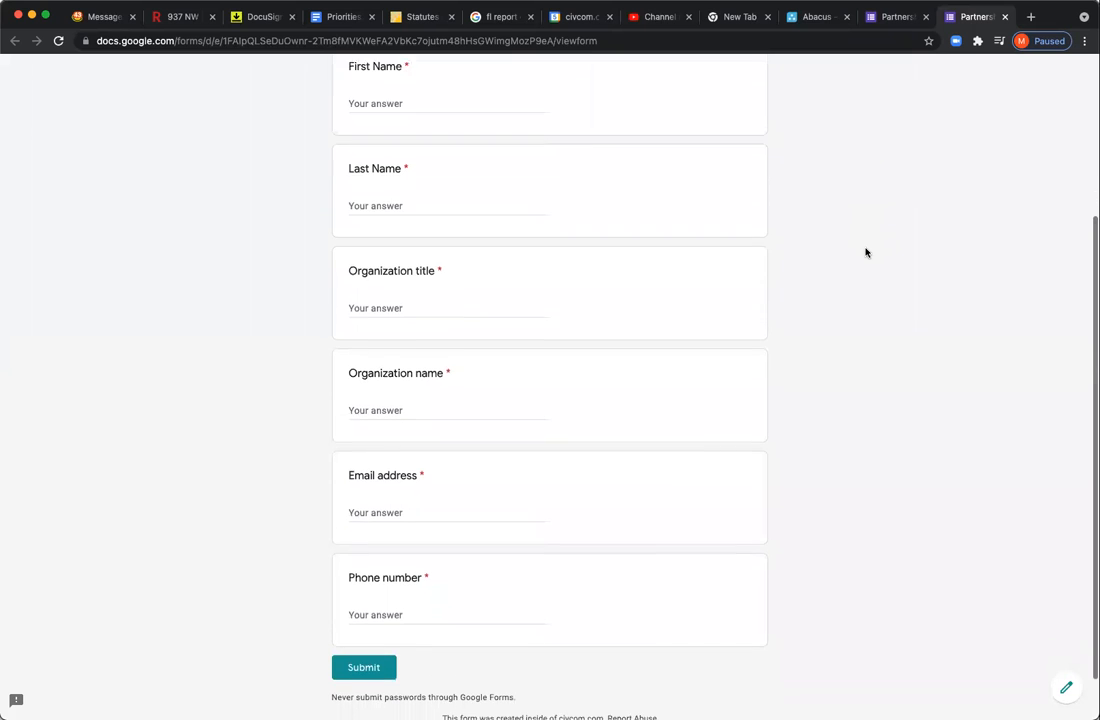
pyautogui.scroll(5, 866, 252)
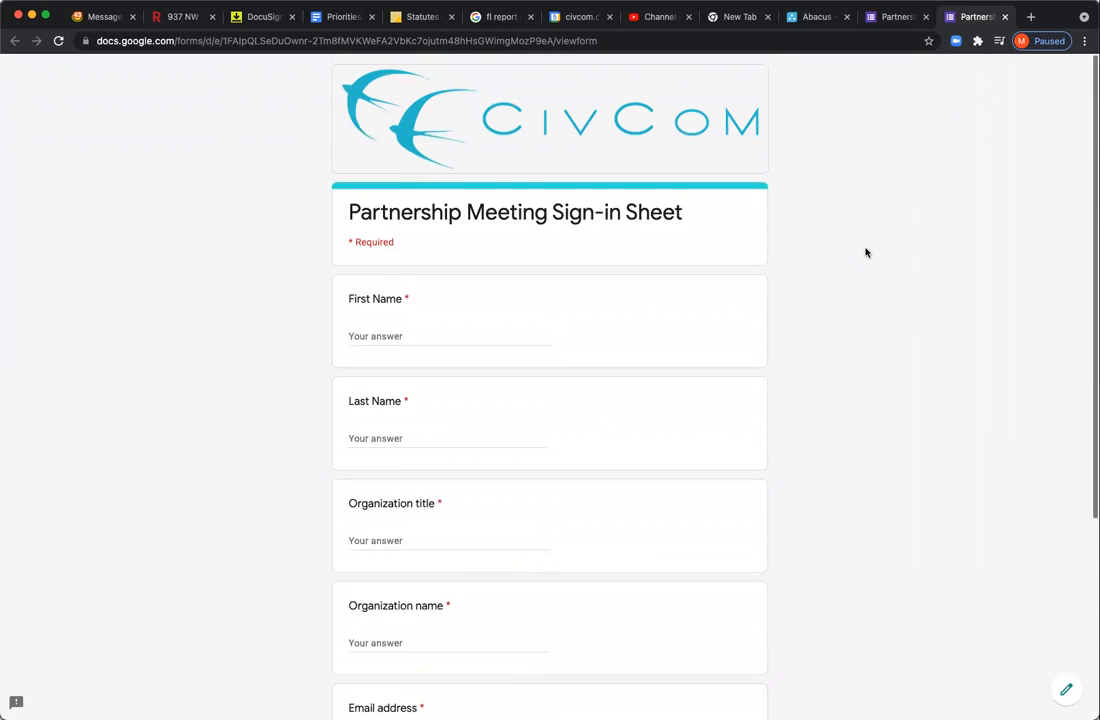
# Return to the form editor and create a new spreadsheet as the destination for the form's responses
pyautogui.click(866, 19)
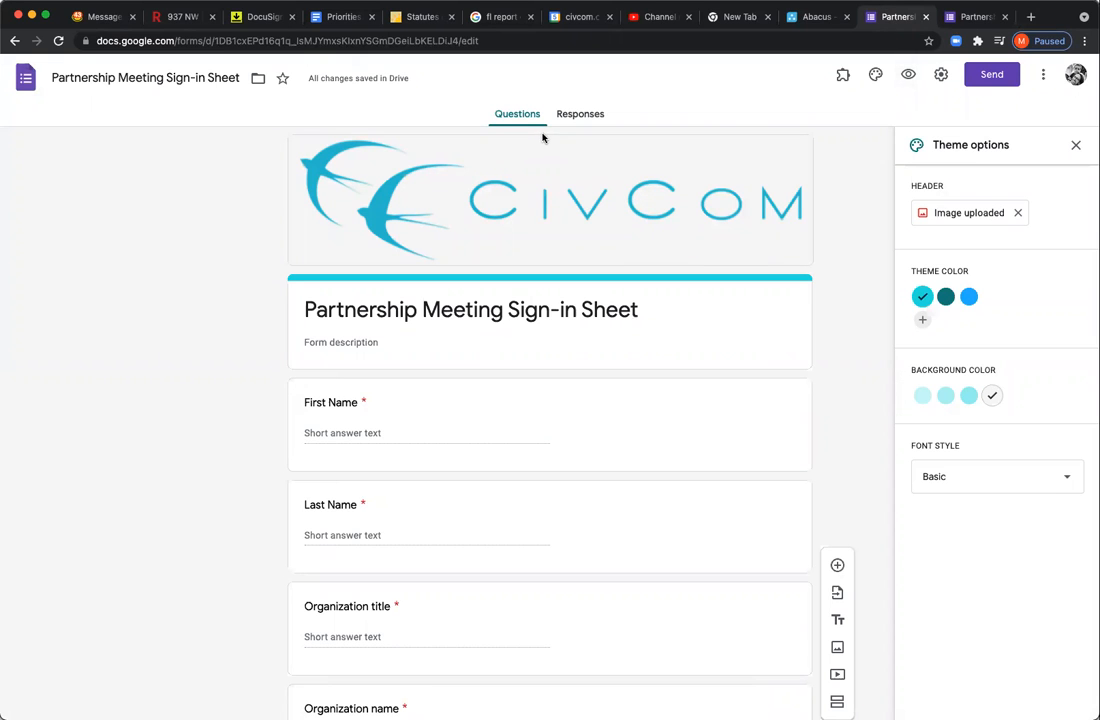
pyautogui.click(584, 120)
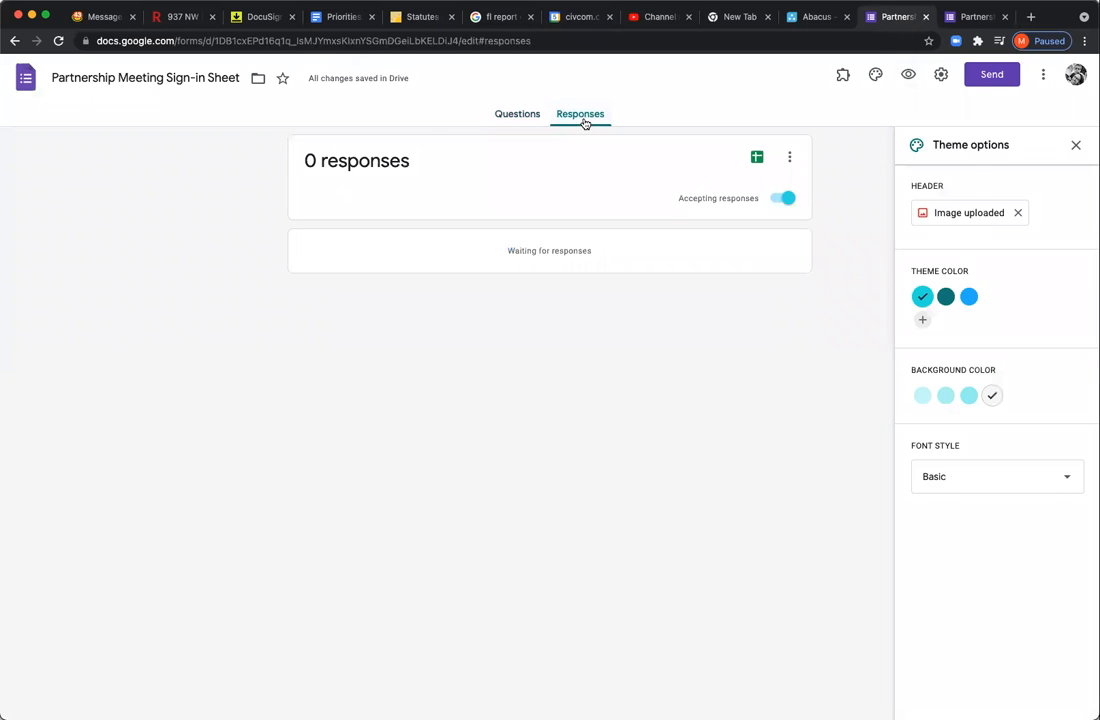
pyautogui.click(757, 159)
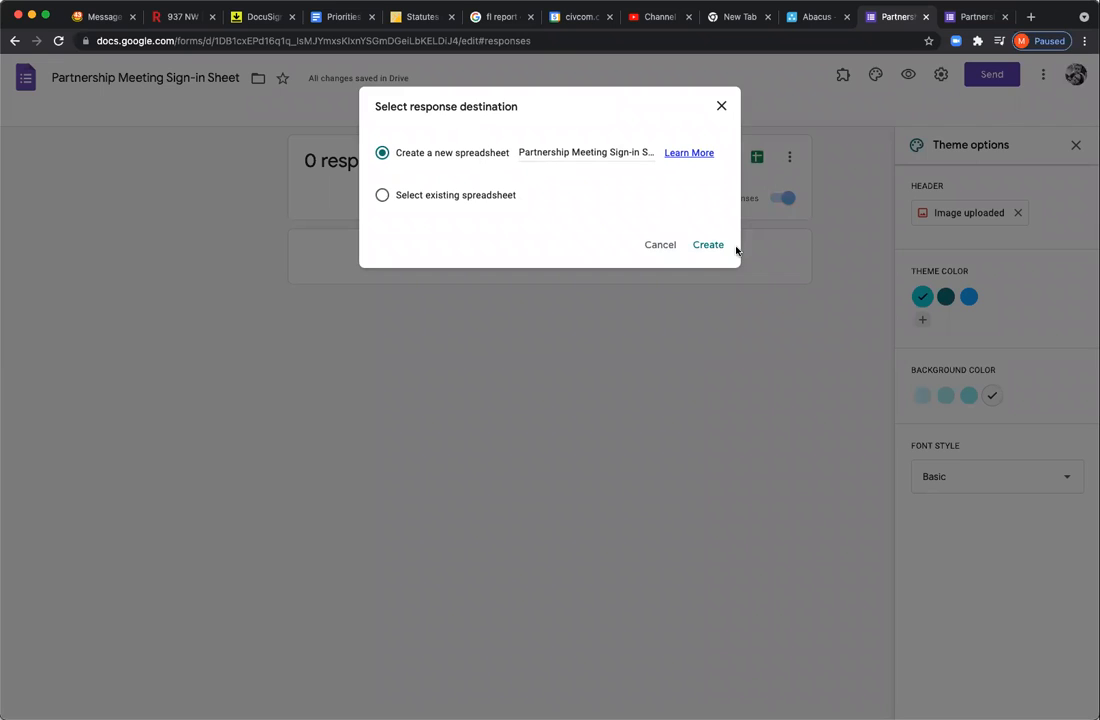
pyautogui.click(709, 245)
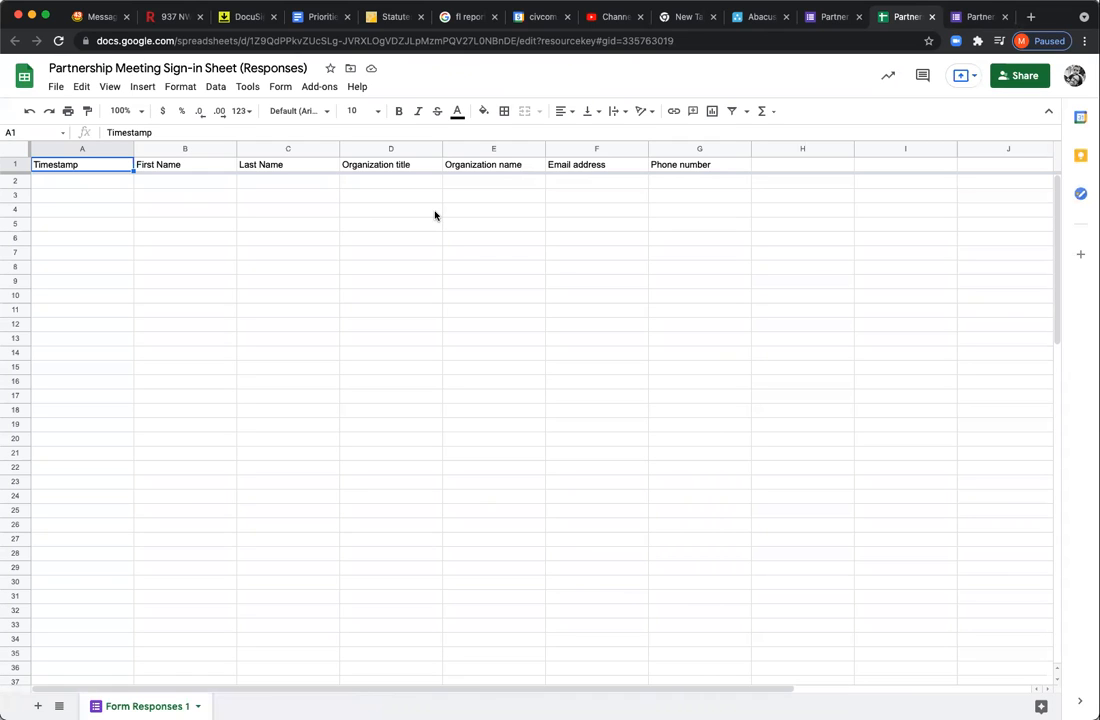
# Reopen the linked response spreadsheet from the form's responses and examine its column headings and empty cells
pyautogui.click(834, 18)
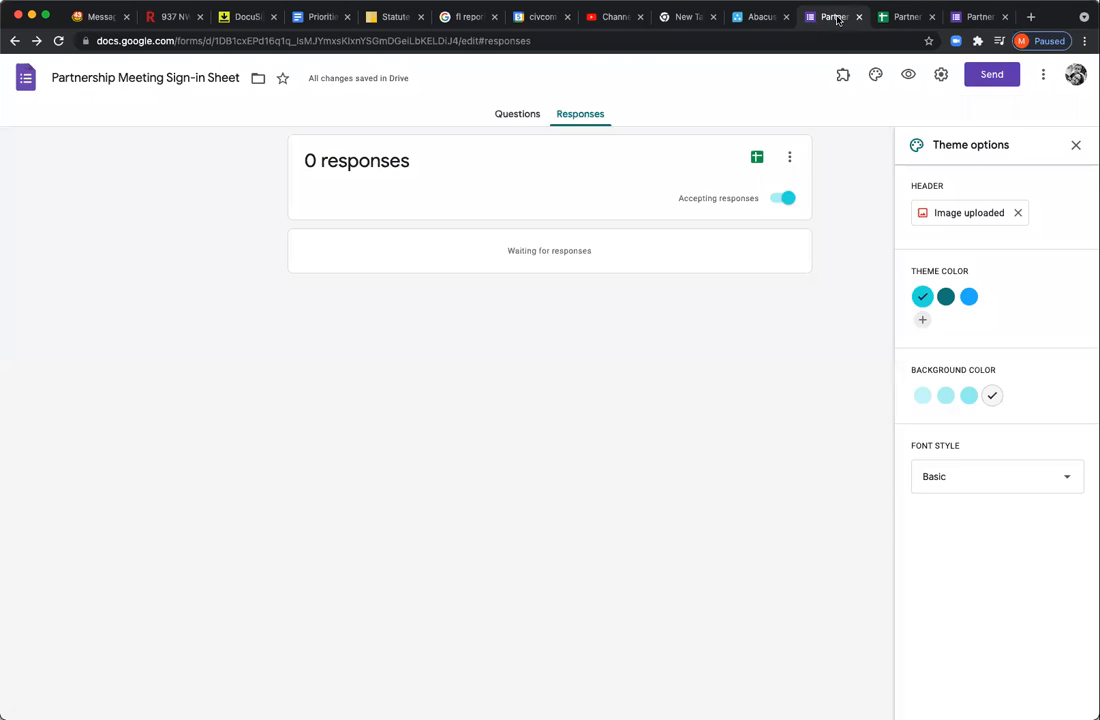
pyautogui.click(754, 163)
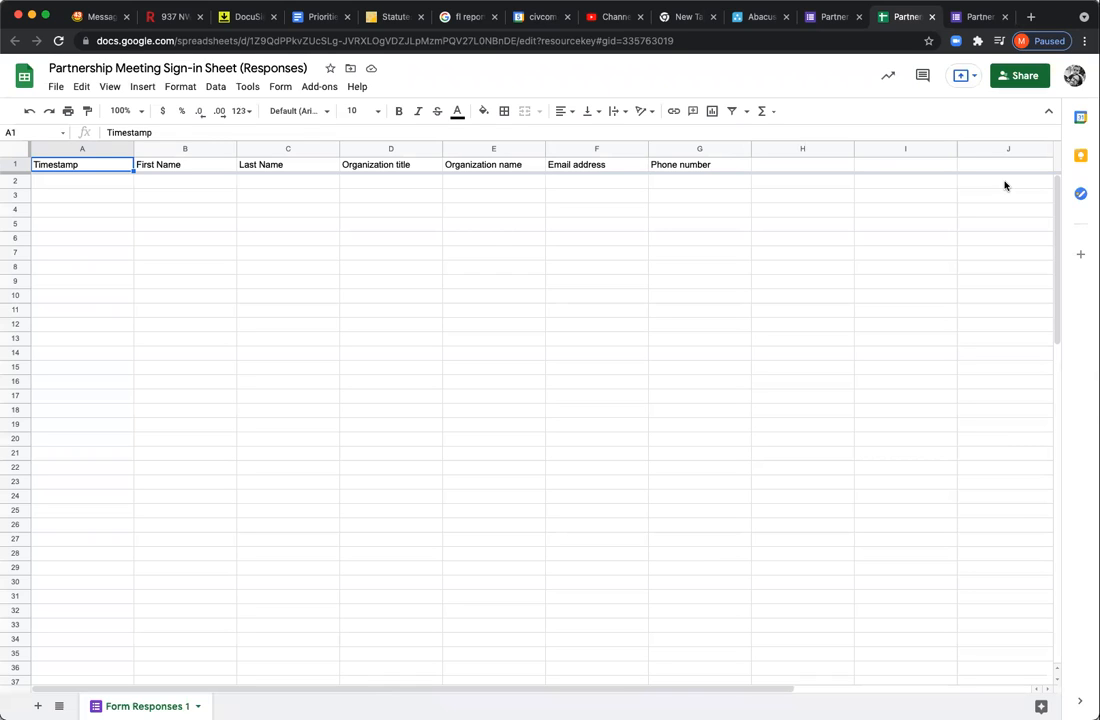
pyautogui.click(803, 169)
pyautogui.click(907, 167)
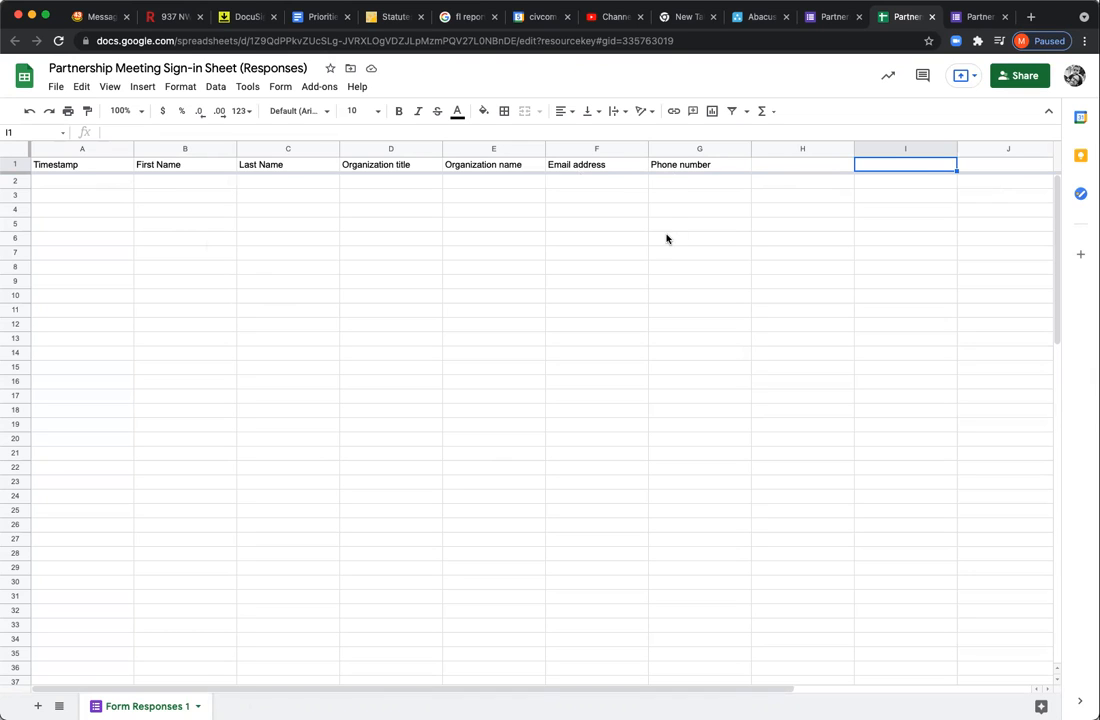
pyautogui.click(638, 311)
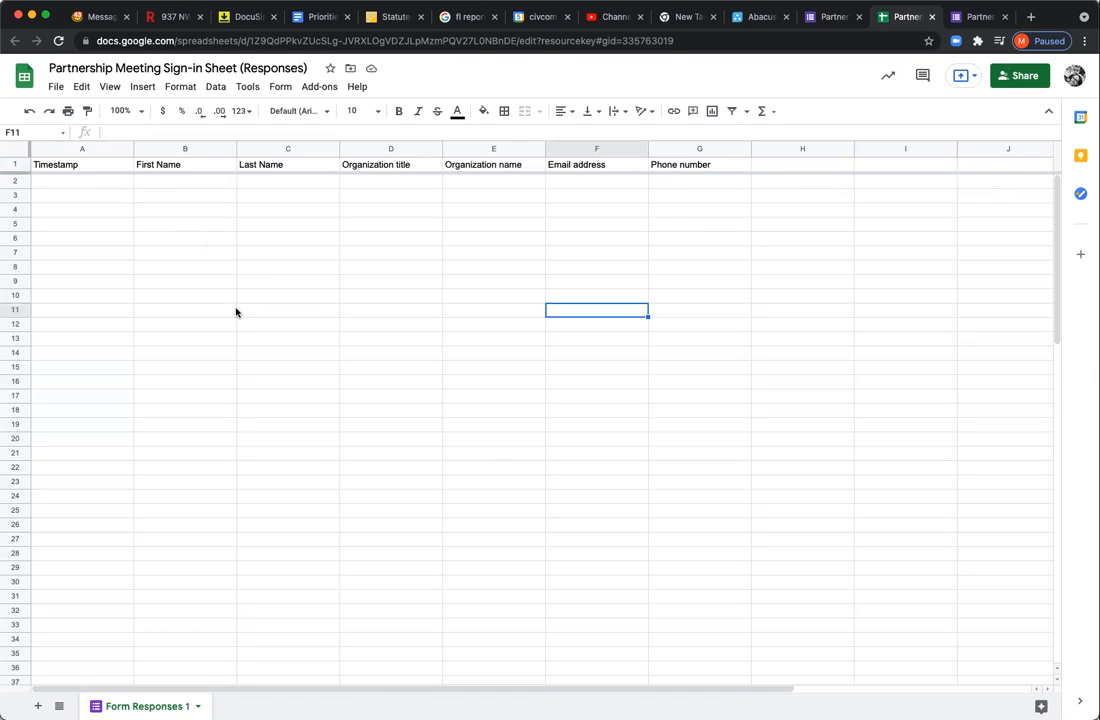
# Return to the form's questions and look over its additional options, including adding collaborators
pyautogui.hotkey('ctrl', 'shift', 'Tab')
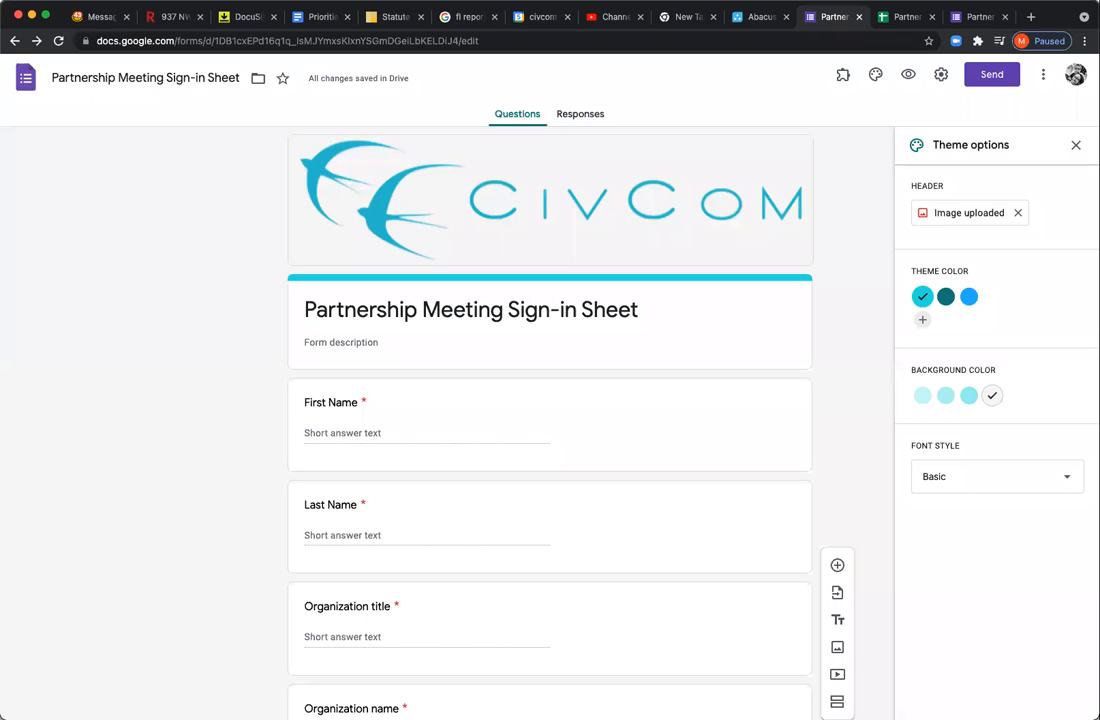
pyautogui.scroll(-2, 553, 155)
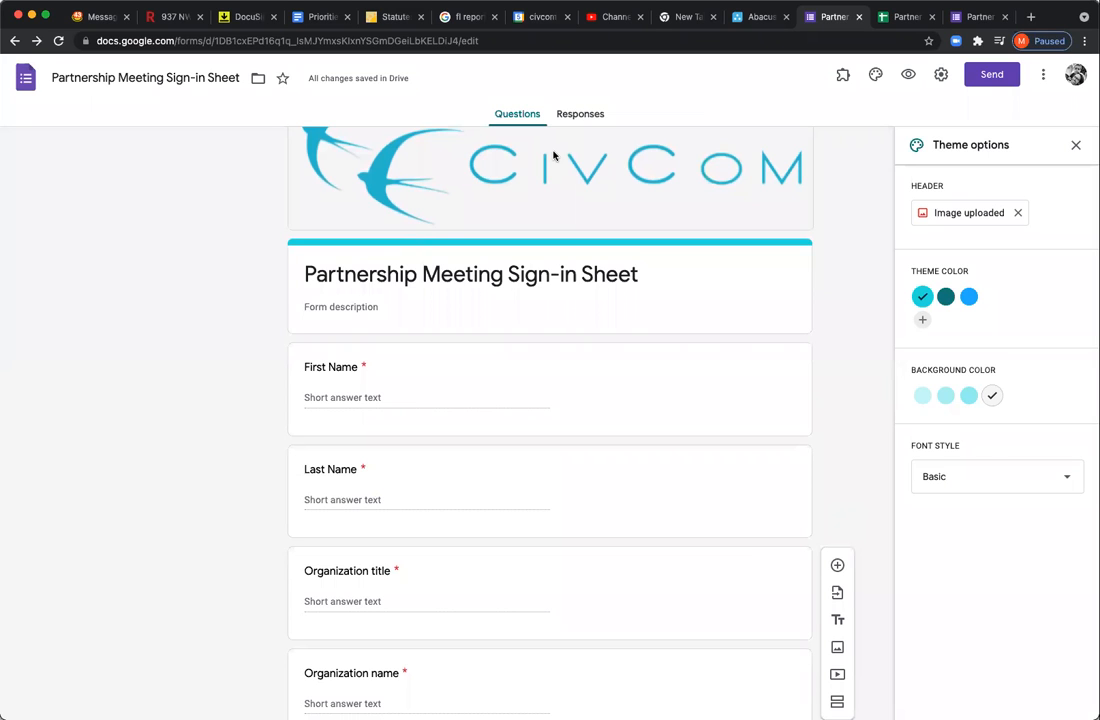
pyautogui.scroll(2, 553, 155)
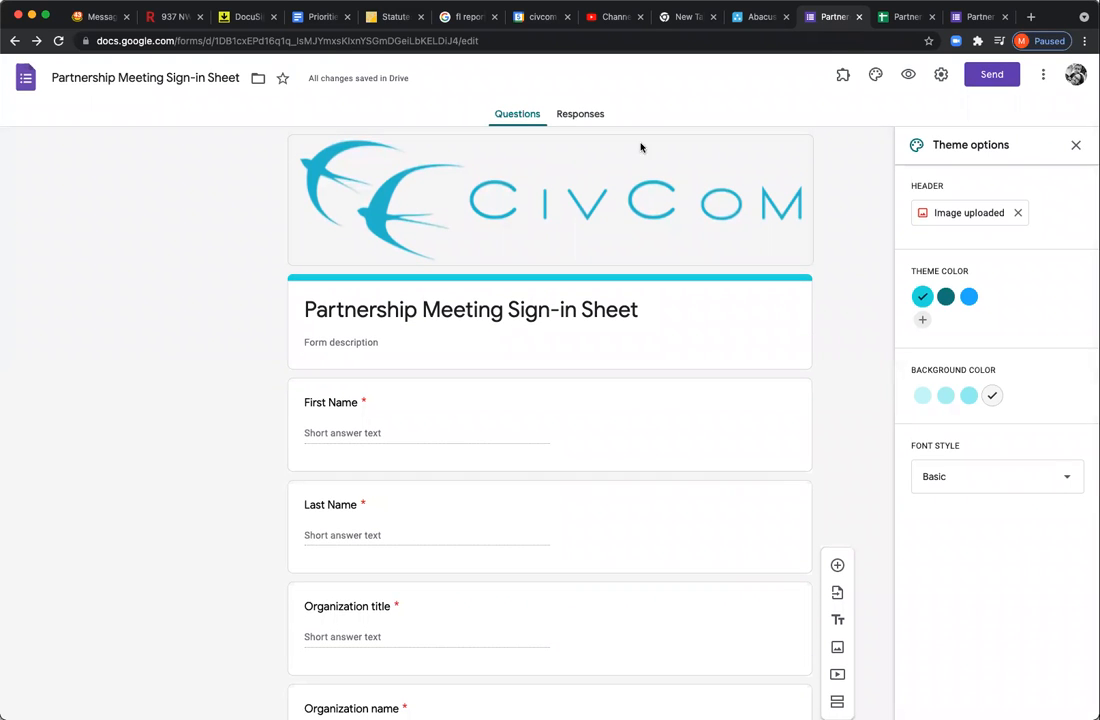
pyautogui.click(1043, 76)
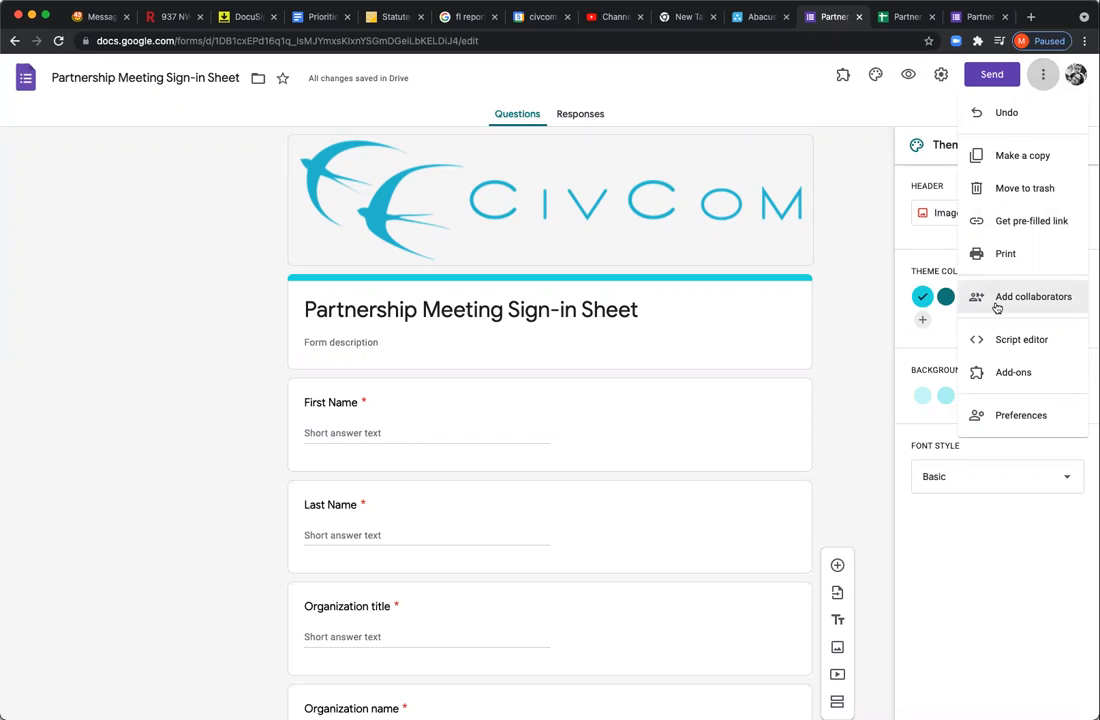
pyautogui.click(908, 129)
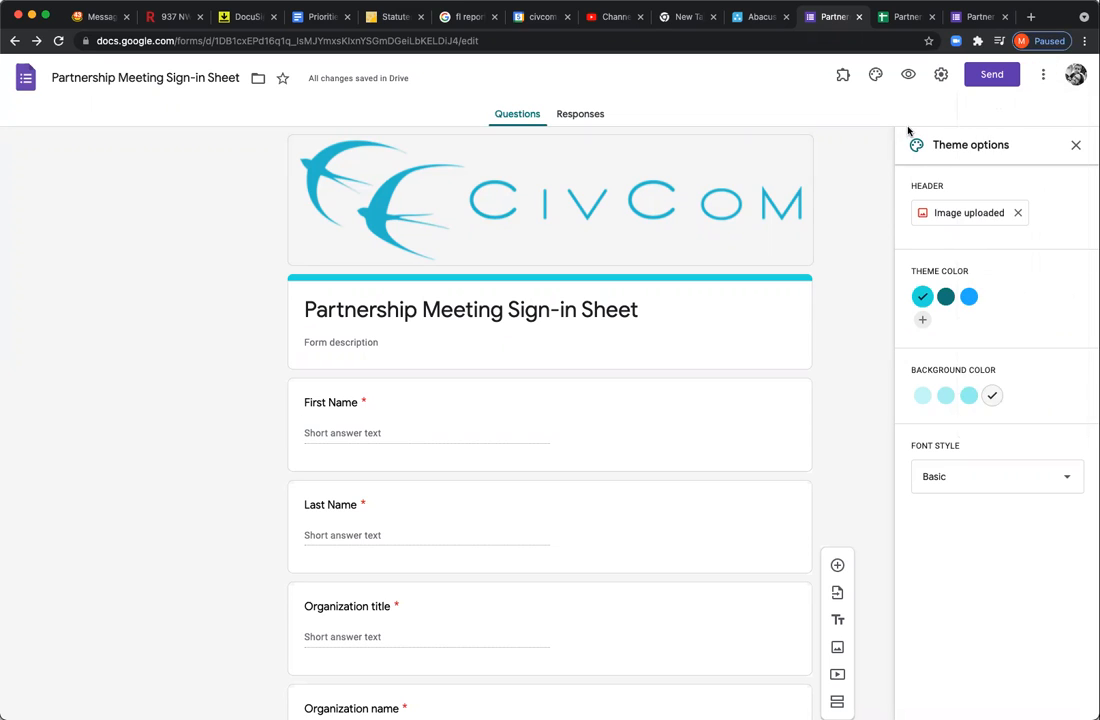
# Review the options for sending the form by email or by link, and close them without sending
pyautogui.click(992, 76)
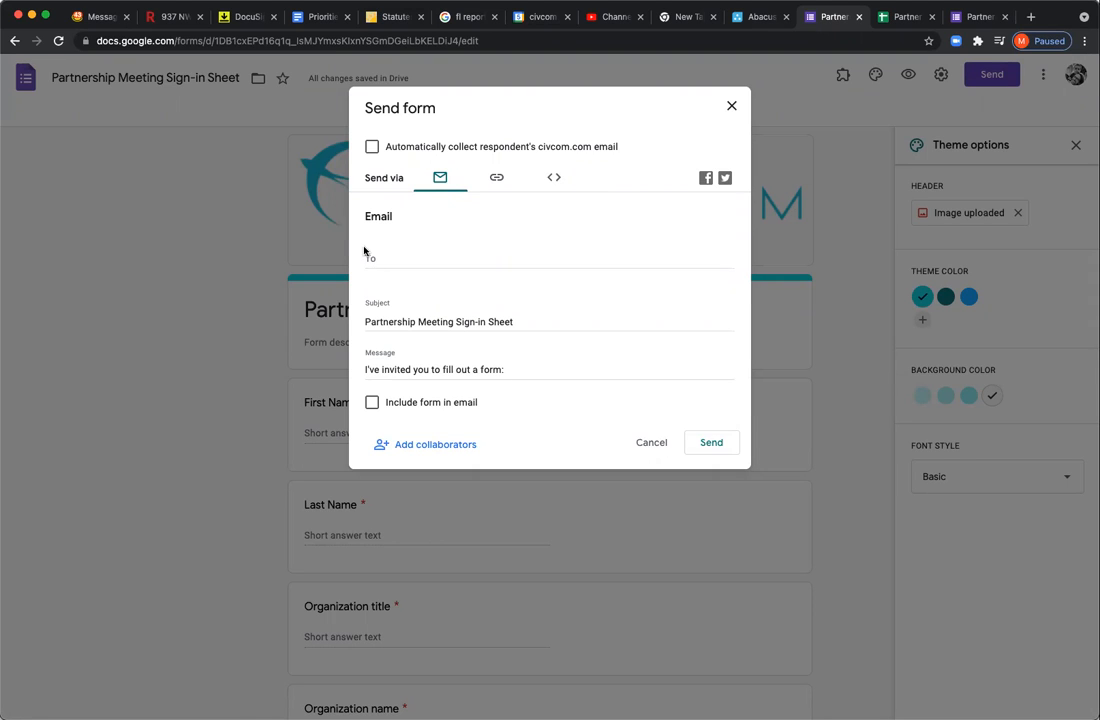
pyautogui.click(384, 320)
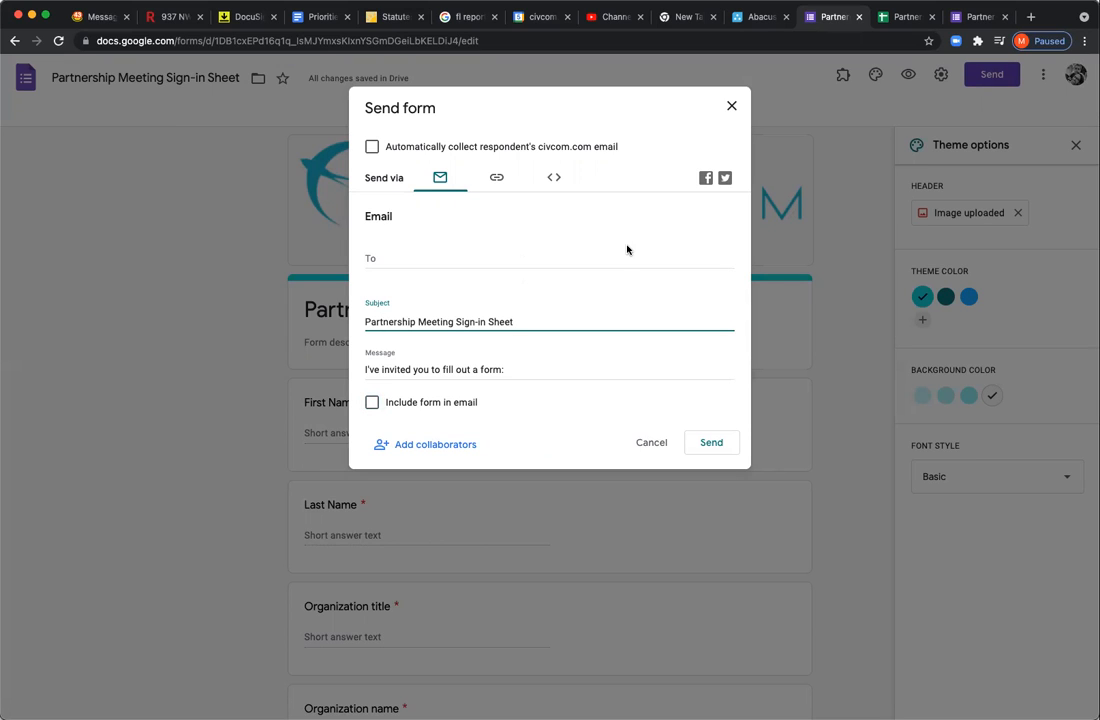
pyautogui.click(493, 180)
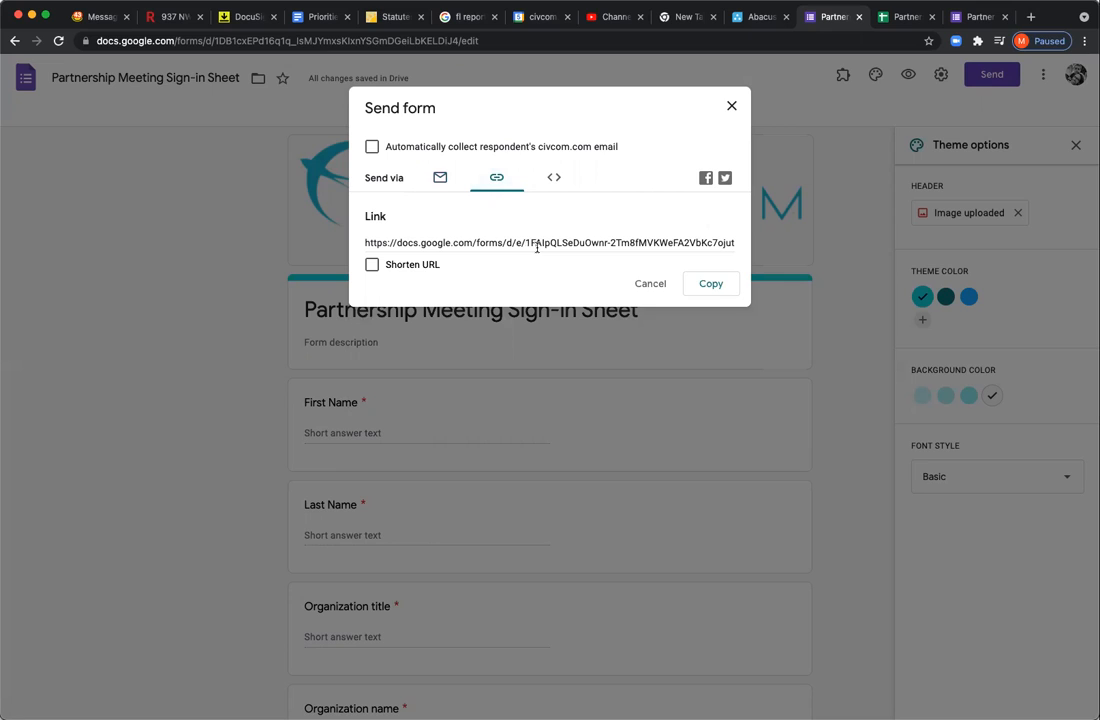
pyautogui.click(440, 178)
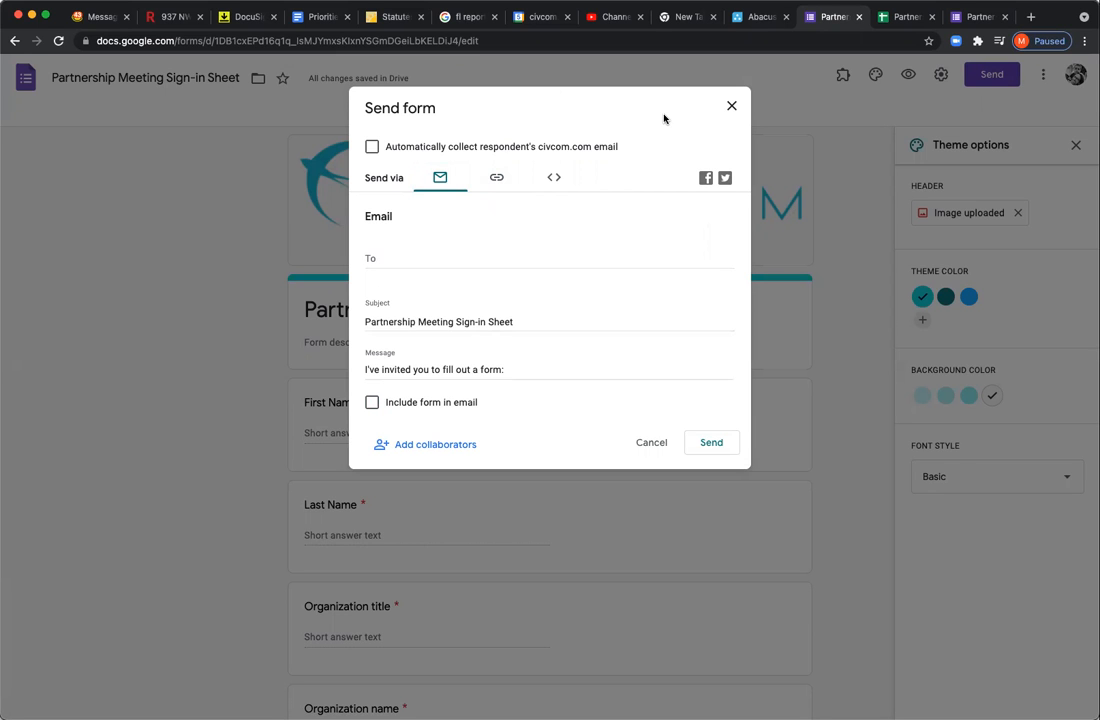
pyautogui.click(731, 111)
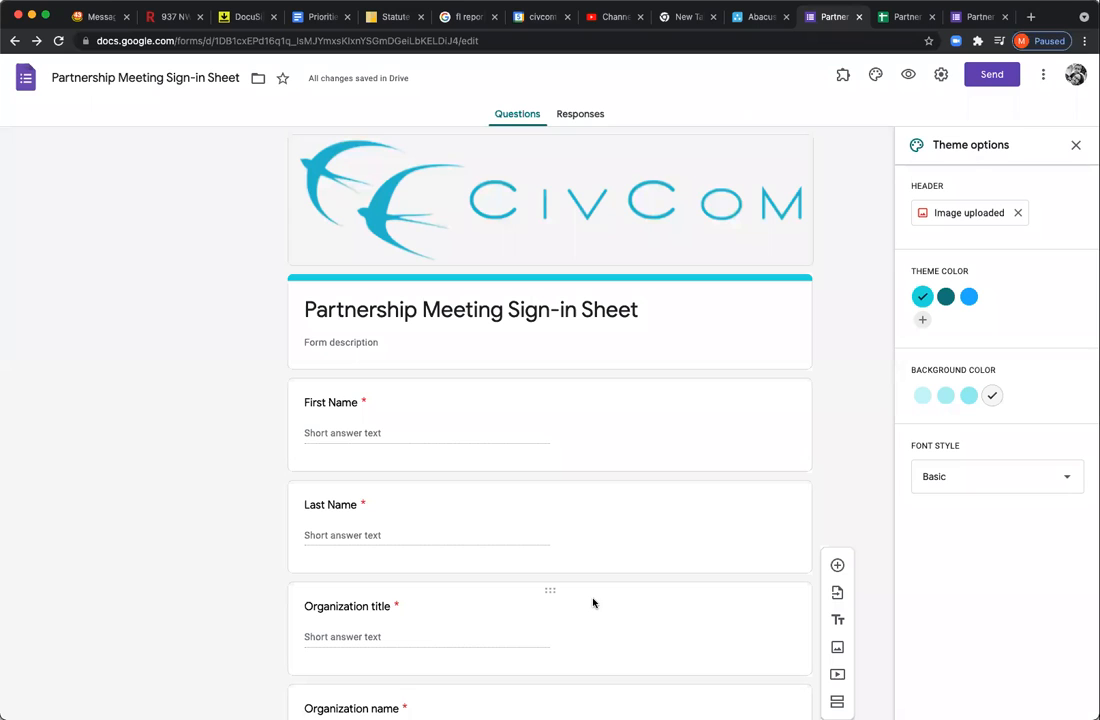